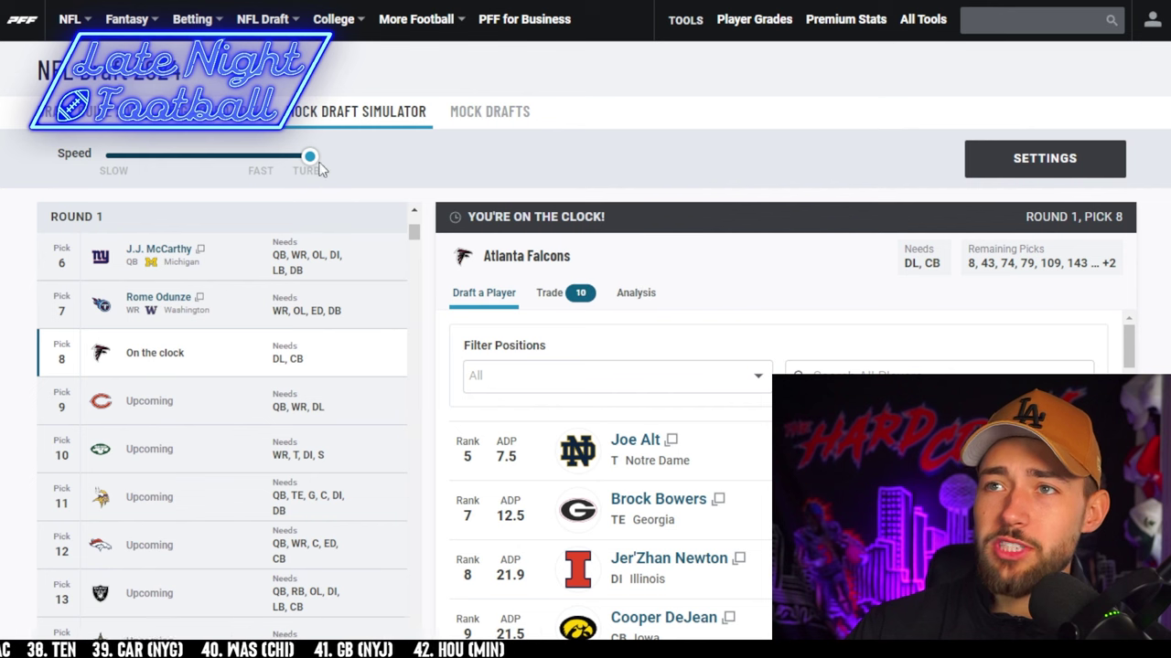
# Slow the draft simulation to between slow and fast and review the picks made ahead of Atlanta's turn
pyautogui.moveTo(309, 157); pyautogui.dragTo(172, 178)
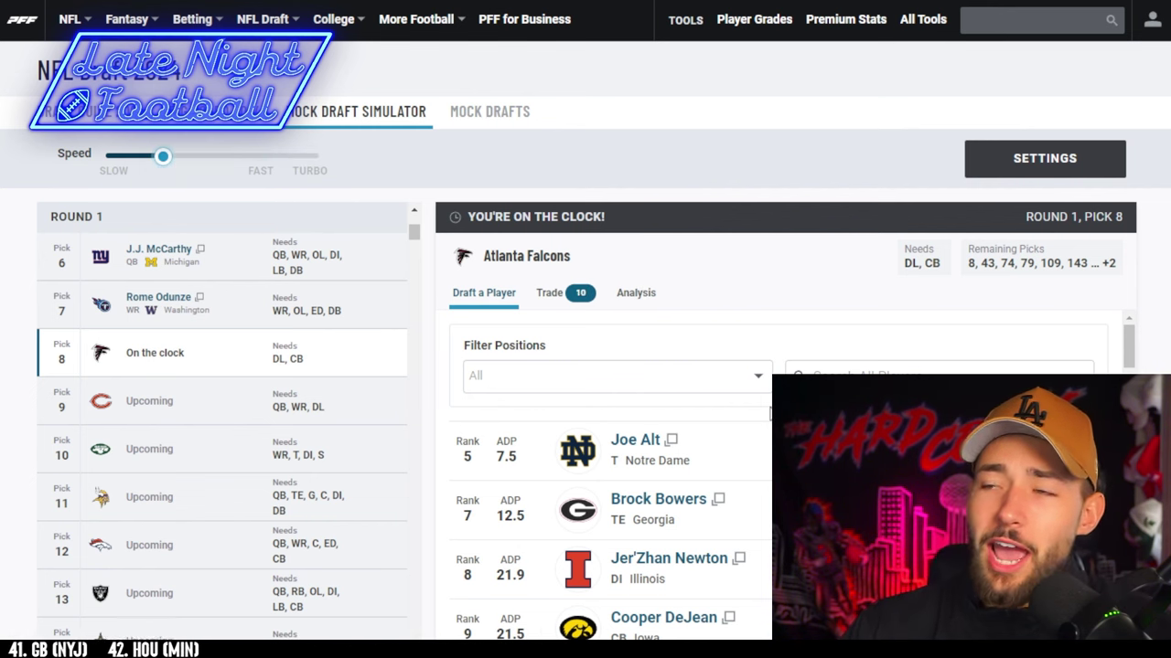
pyautogui.scroll(3, 366, 476)
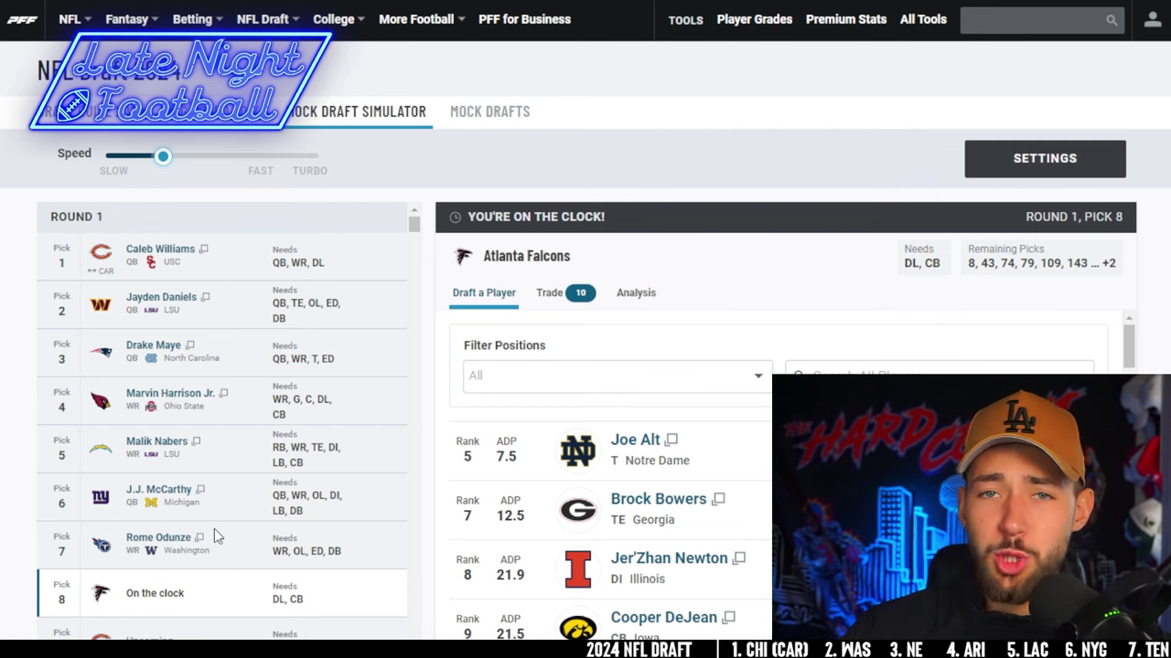
pyautogui.scroll(-1, 275, 530)
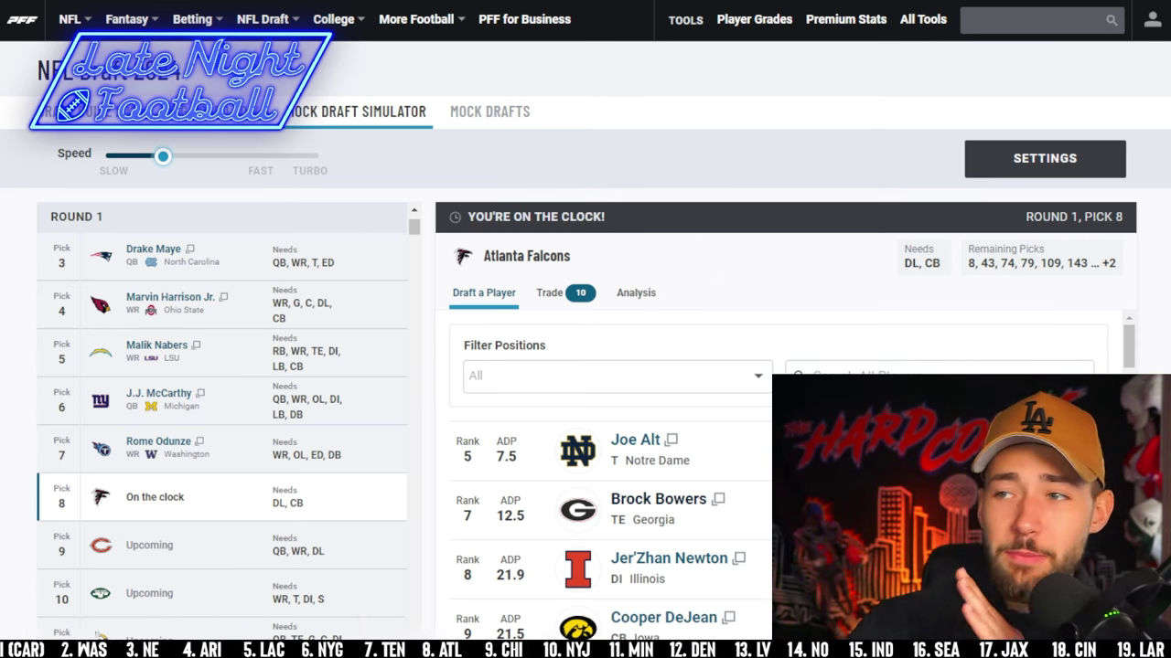
# Draft Alabama edge rusher Dallas Turner with pick 8 and raise the simulation speed to about midway between slow and turbo
pyautogui.scroll(-3, 759, 549)
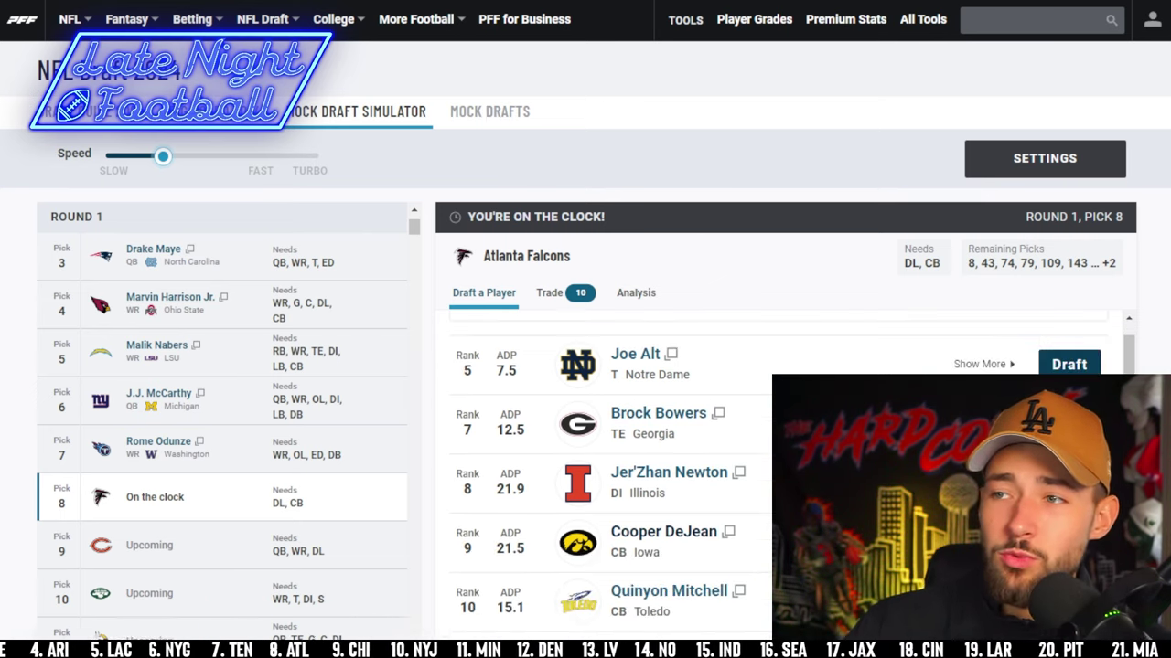
pyautogui.scroll(-1, 749, 526)
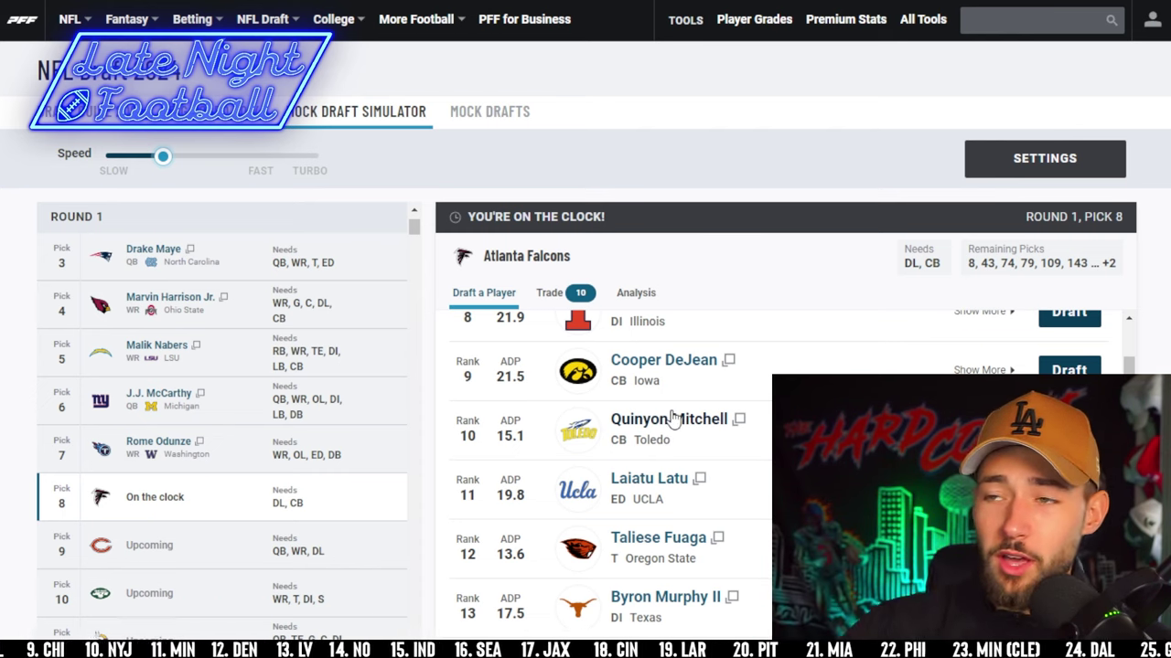
pyautogui.scroll(-2, 673, 421)
pyautogui.scroll(-3, 718, 503)
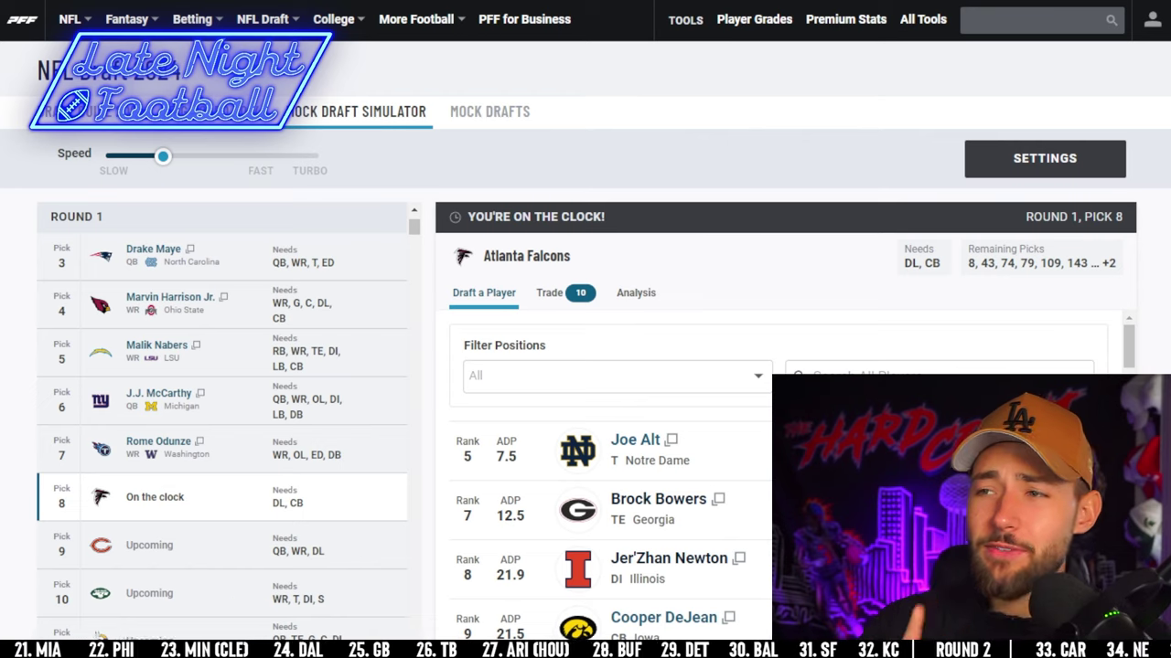
pyautogui.scroll(-3, 609, 476)
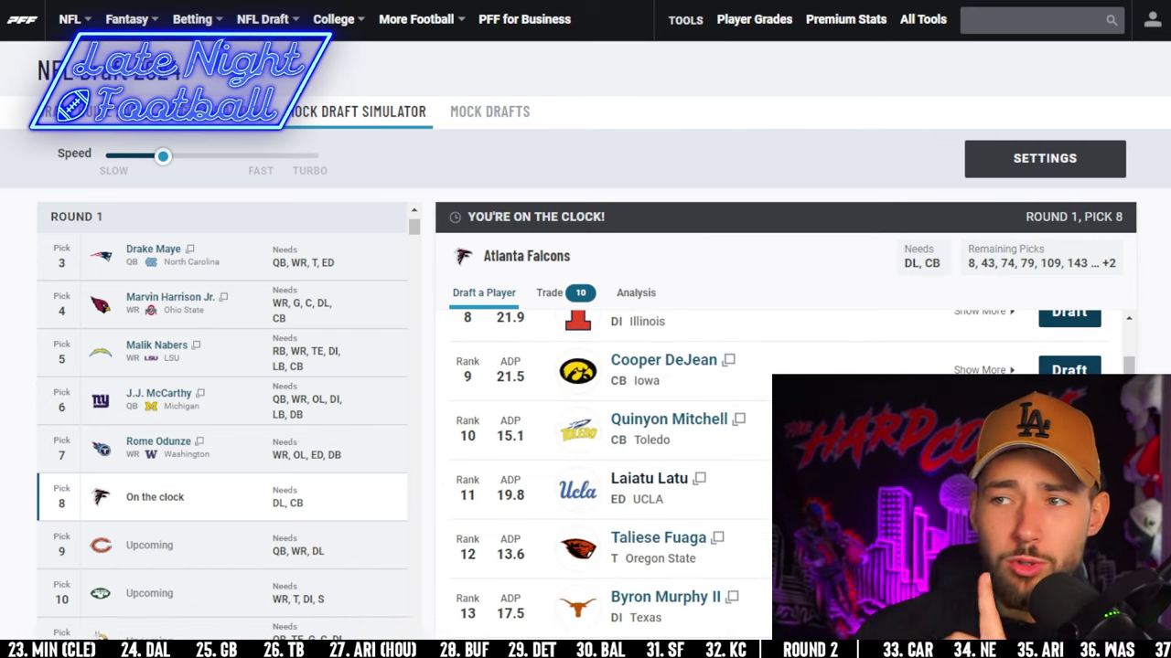
pyautogui.scroll(-3, 609, 475)
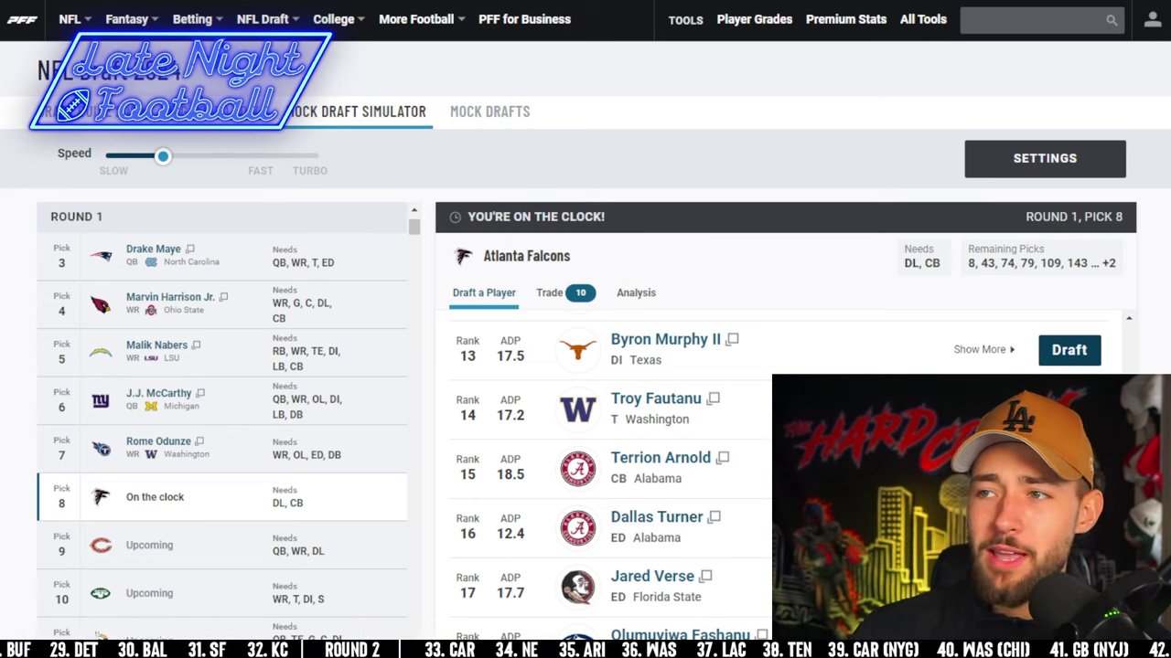
pyautogui.click(1069, 528)
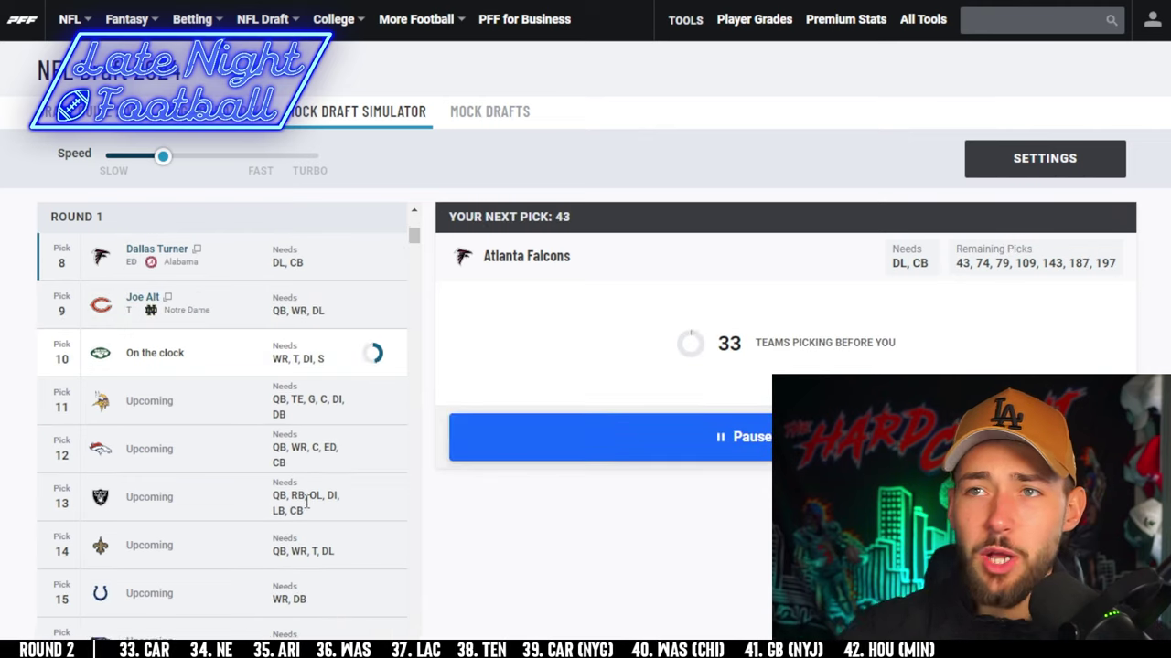
pyautogui.click(211, 157)
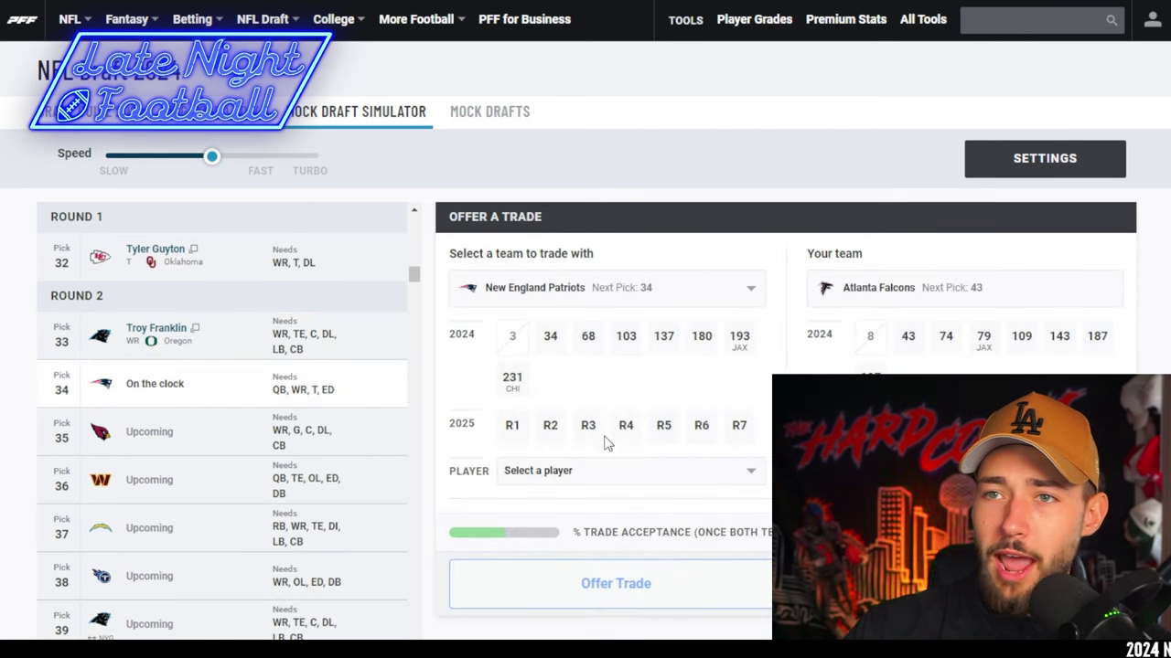
# Examine the late first-round selections and the positional needs of the teams picking ahead of Atlanta in round 2
pyautogui.click(606, 444)
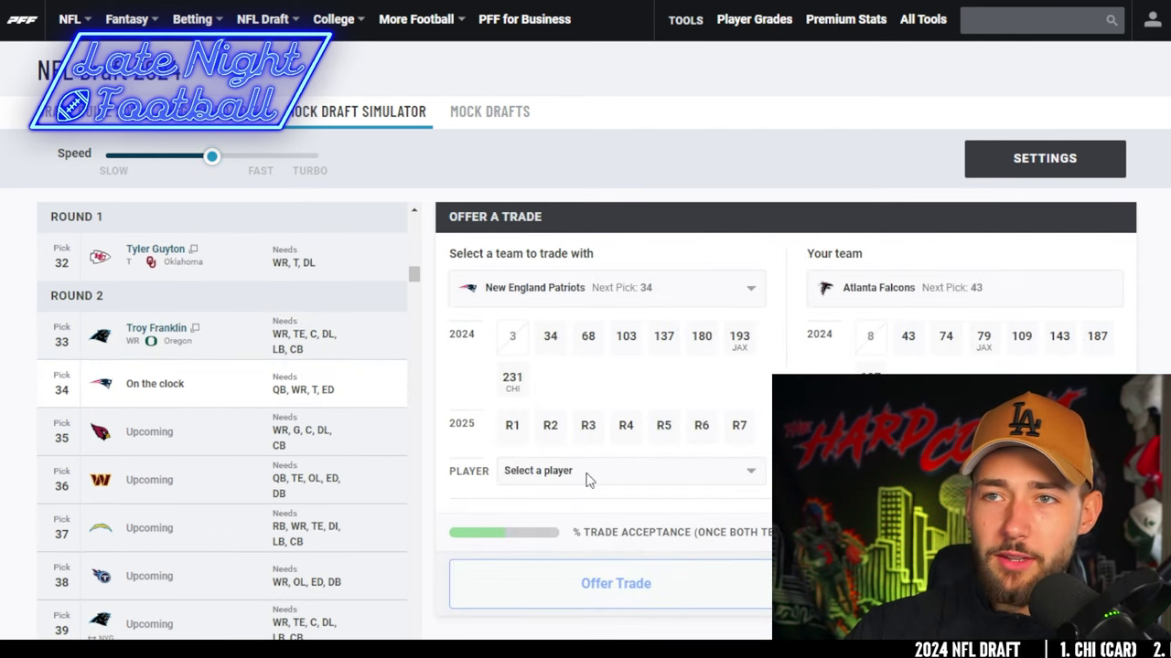
pyautogui.scroll(4, 109, 485)
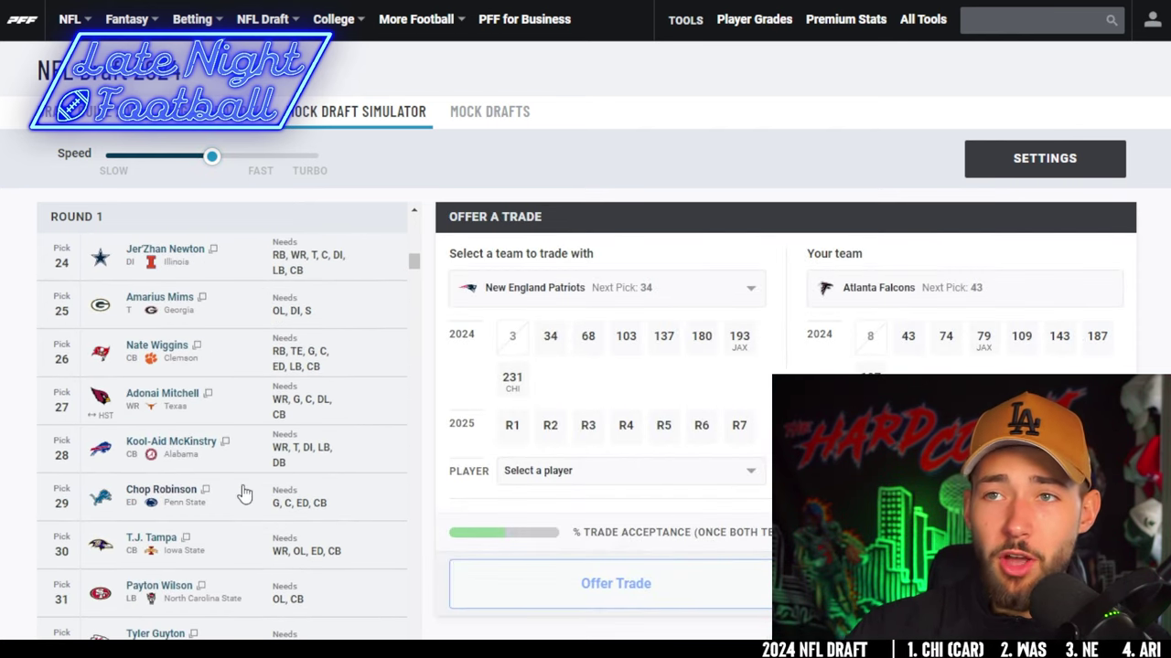
pyautogui.scroll(-2, 245, 492)
pyautogui.scroll(-1, 249, 494)
pyautogui.scroll(-2, 256, 499)
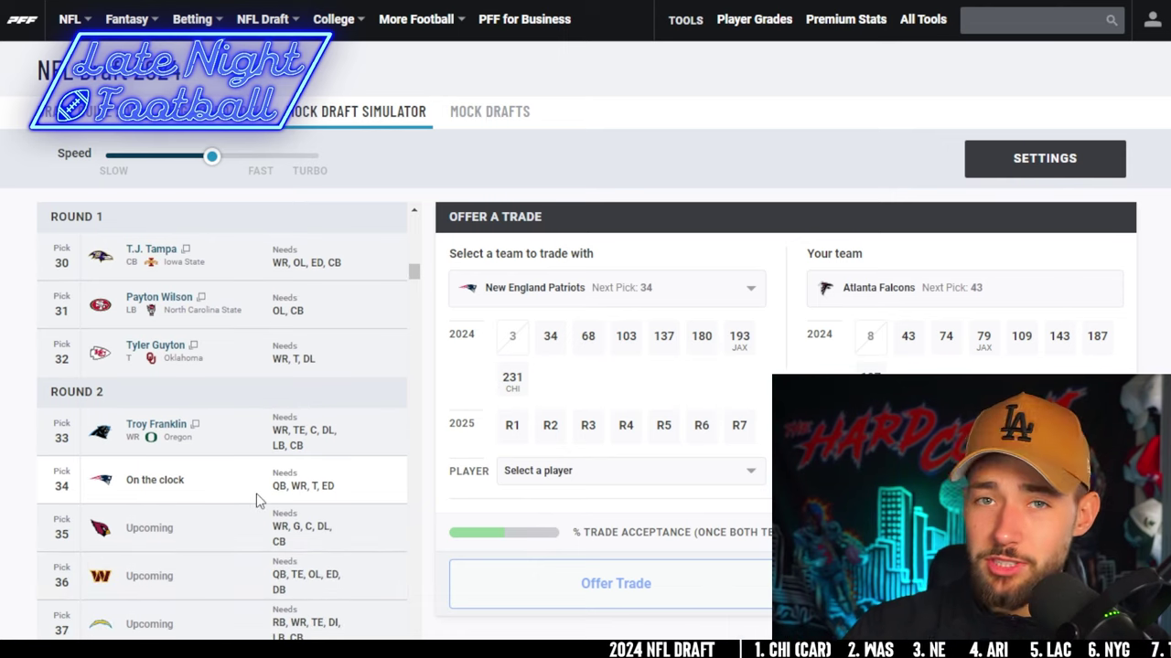
pyautogui.scroll(-2, 305, 493)
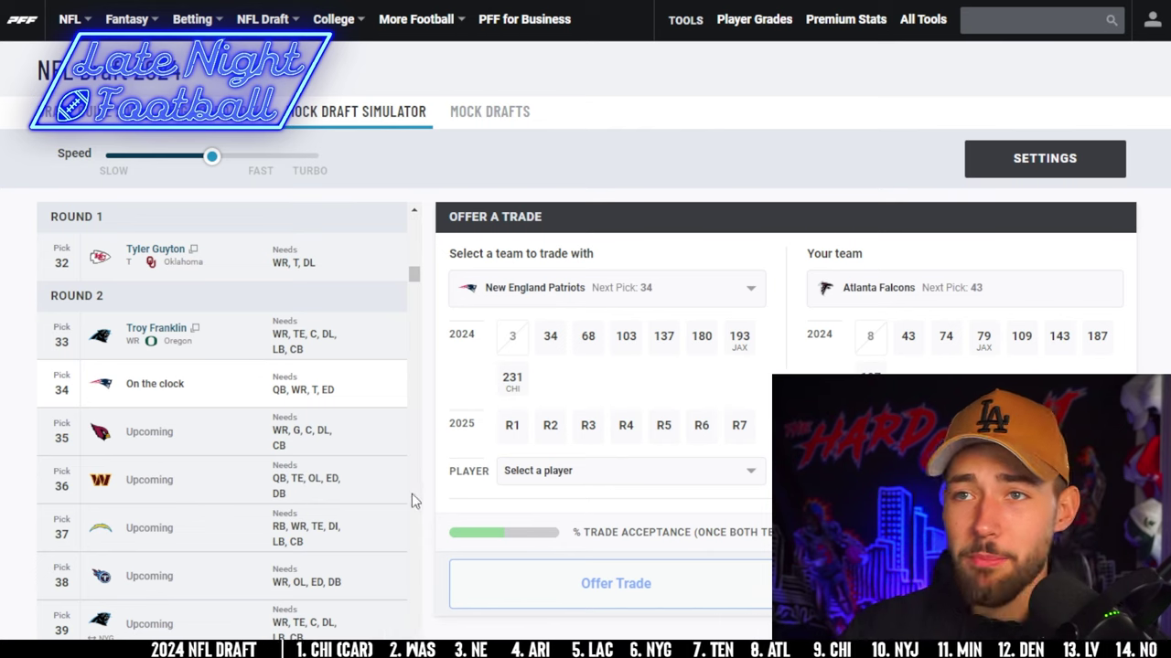
pyautogui.scroll(-7, 291, 494)
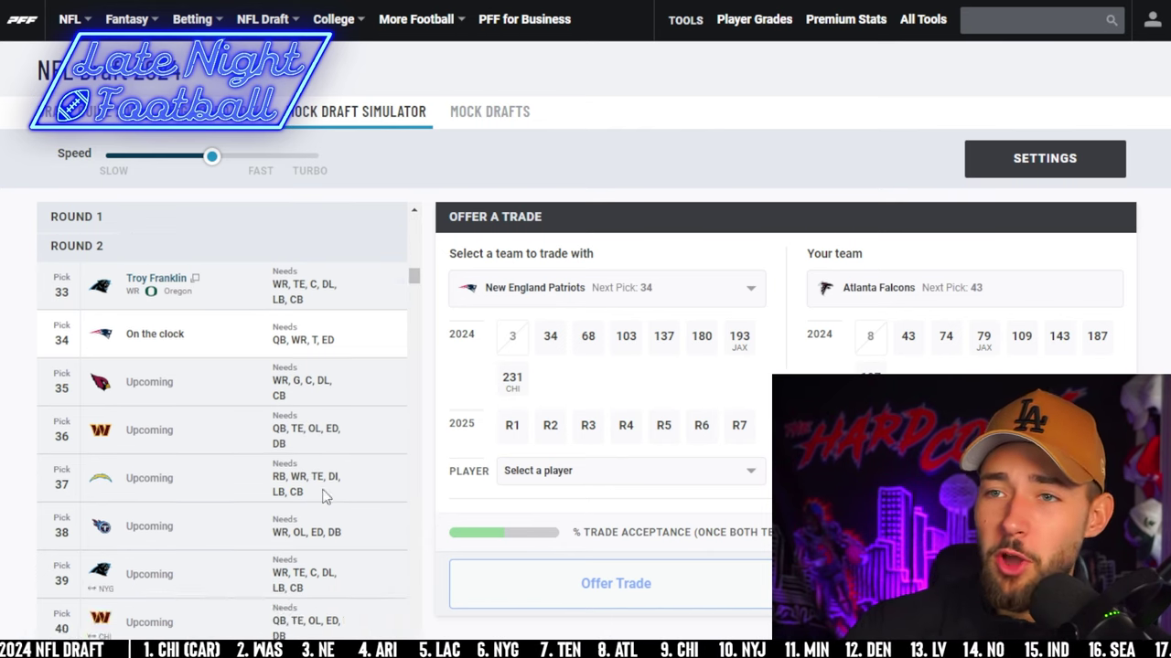
pyautogui.scroll(4, 235, 462)
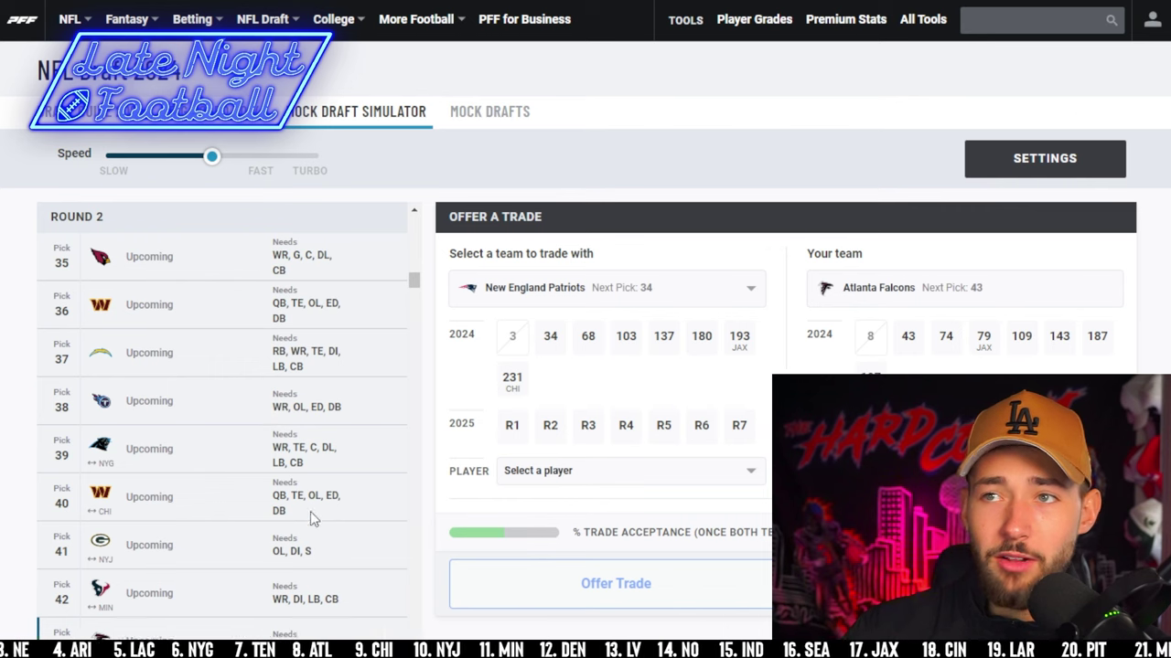
pyautogui.tripleClick(279, 366)
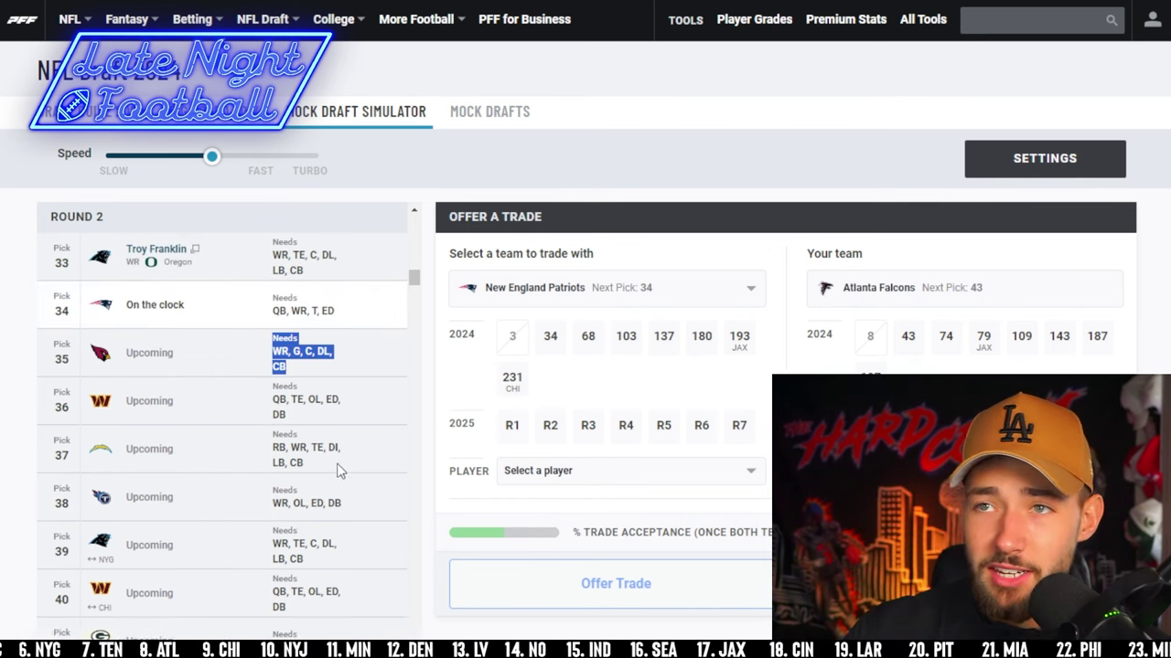
pyautogui.scroll(-2, 321, 457)
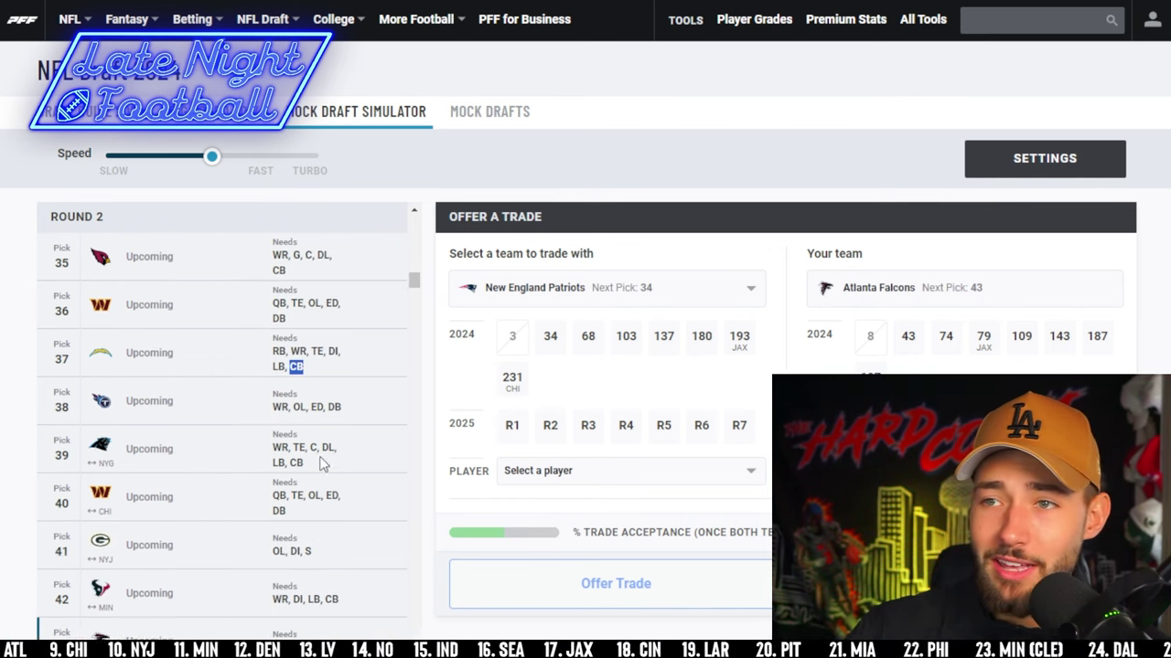
pyautogui.scroll(3, 344, 468)
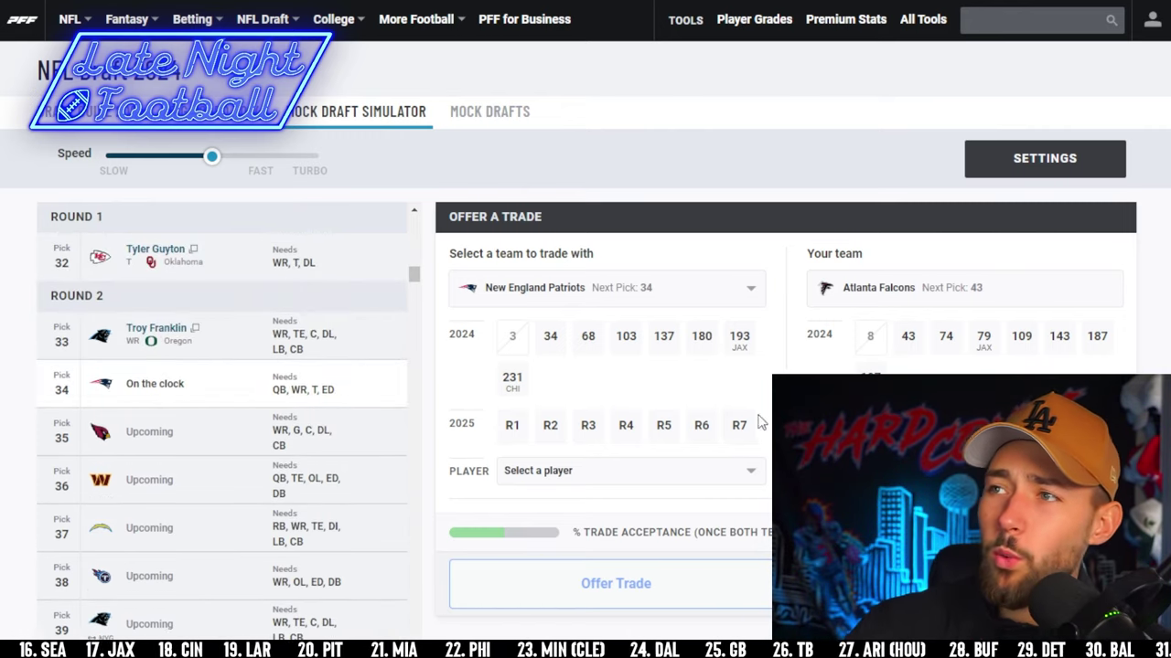
# Offer the New England Patriots a trade that acquires their 2024 pick 34 and sends them Atlanta's 2024 pick 43
pyautogui.click(555, 345)
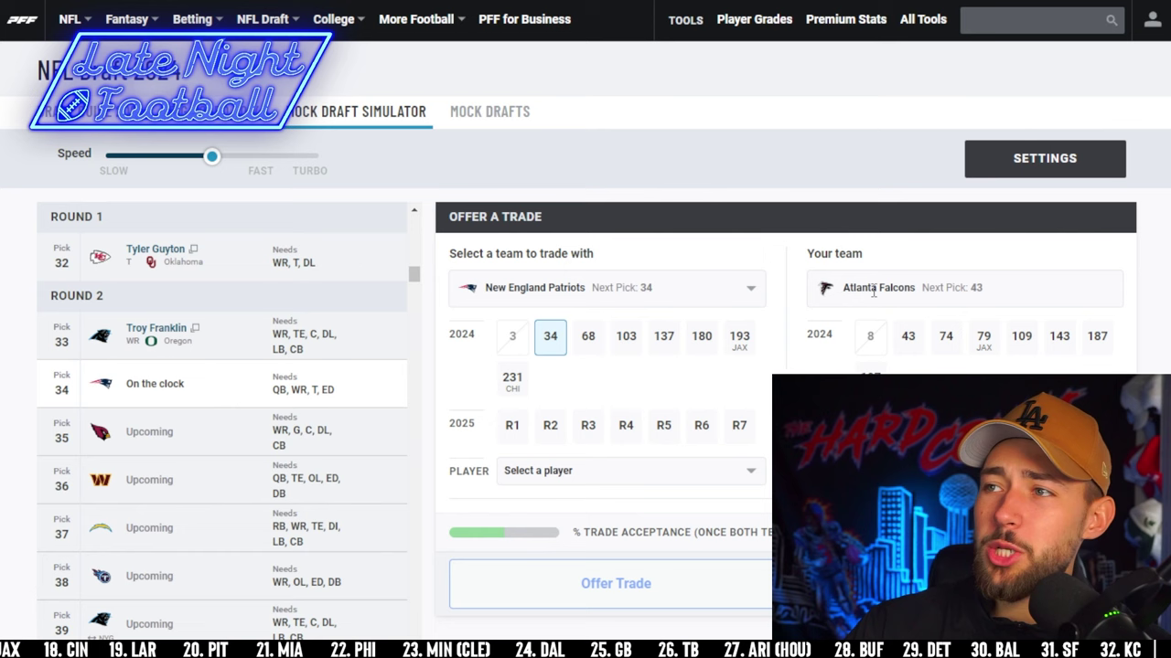
pyautogui.click(911, 346)
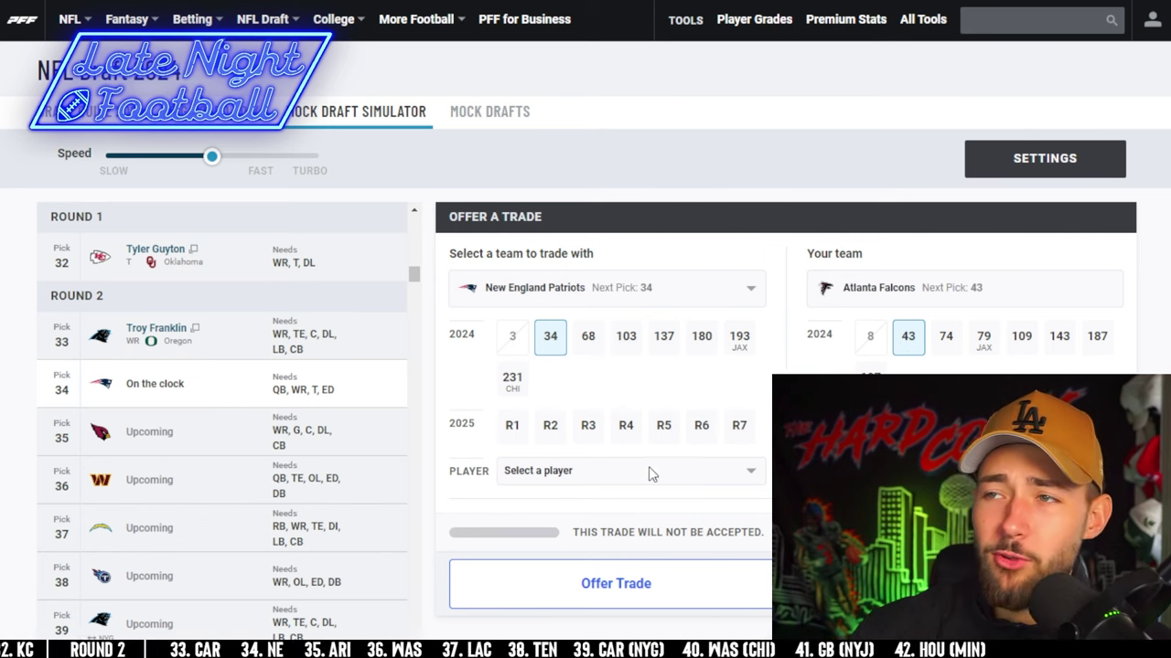
pyautogui.click(591, 427)
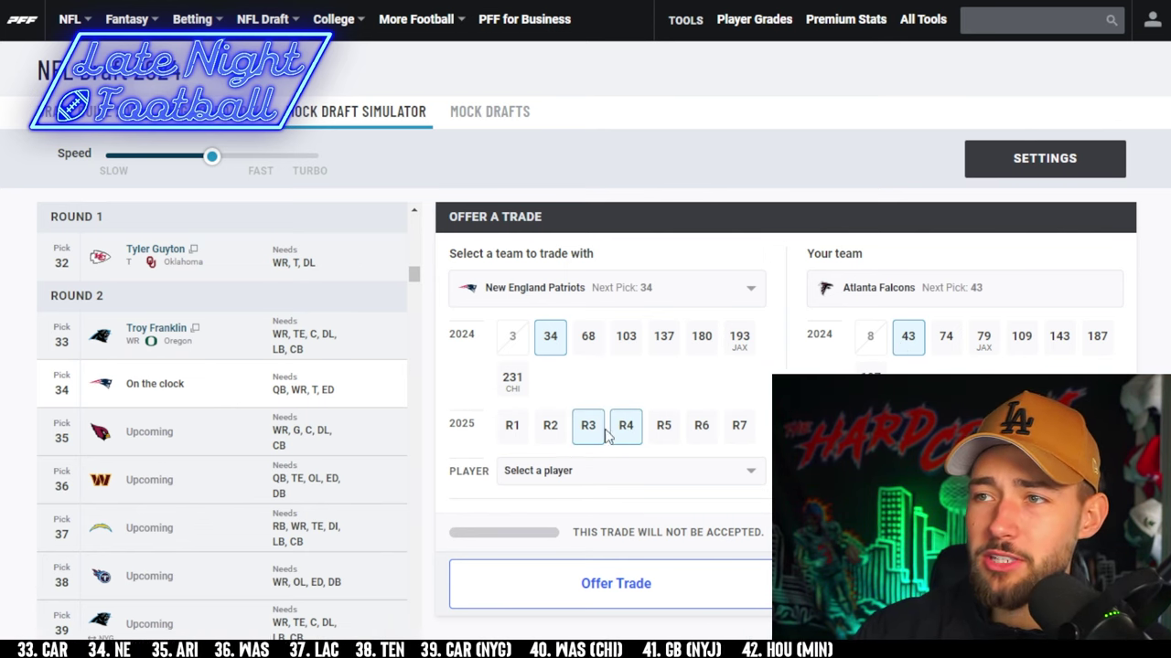
pyautogui.click(596, 430)
pyautogui.click(626, 426)
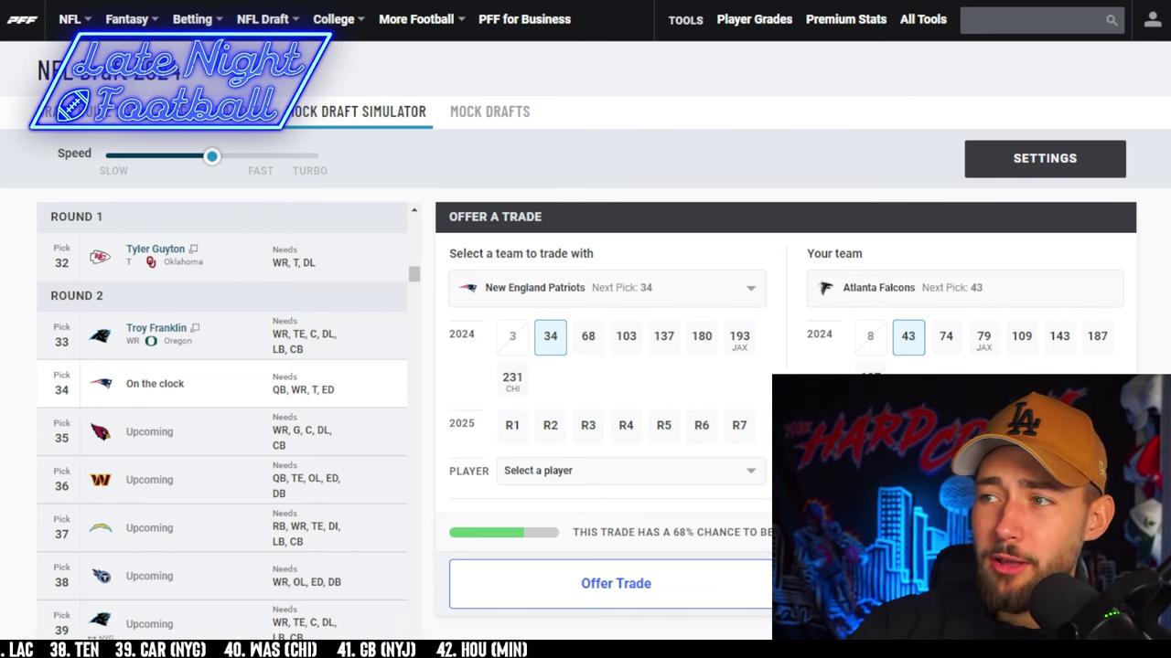
pyautogui.click(750, 585)
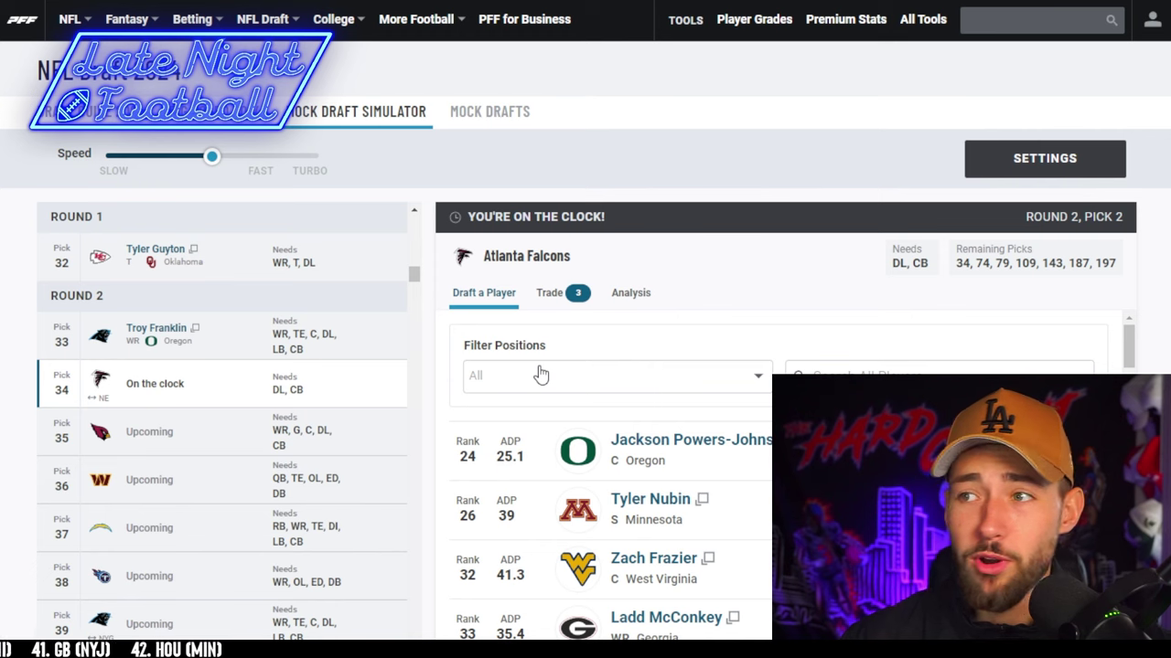
# Check Michigan cornerback Mike Sainristil's player profile, including his draft trends, and draft him with pick 34
pyautogui.scroll(-2, 566, 391)
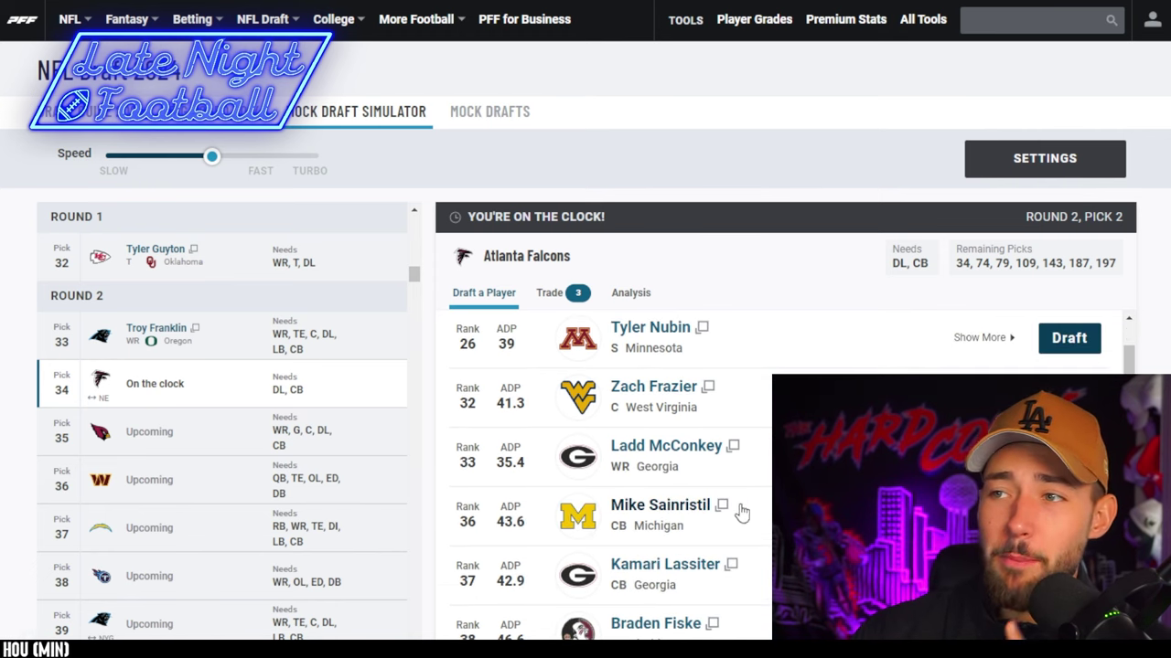
pyautogui.click(722, 508)
pyautogui.click(203, 224)
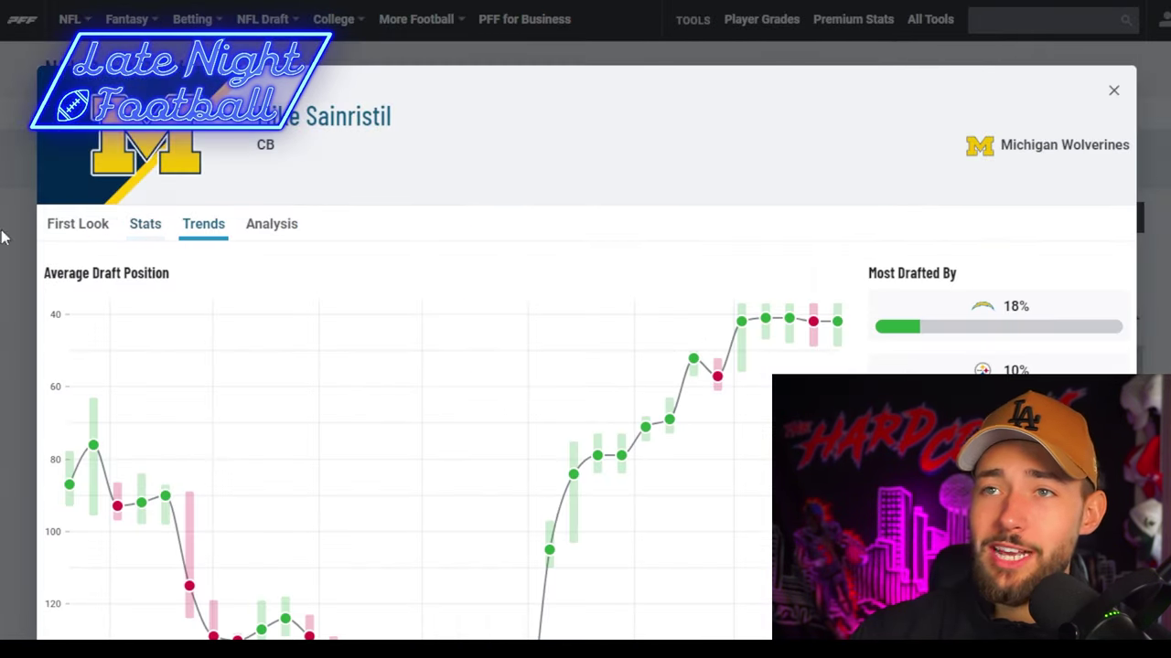
pyautogui.click(92, 232)
pyautogui.click(1114, 90)
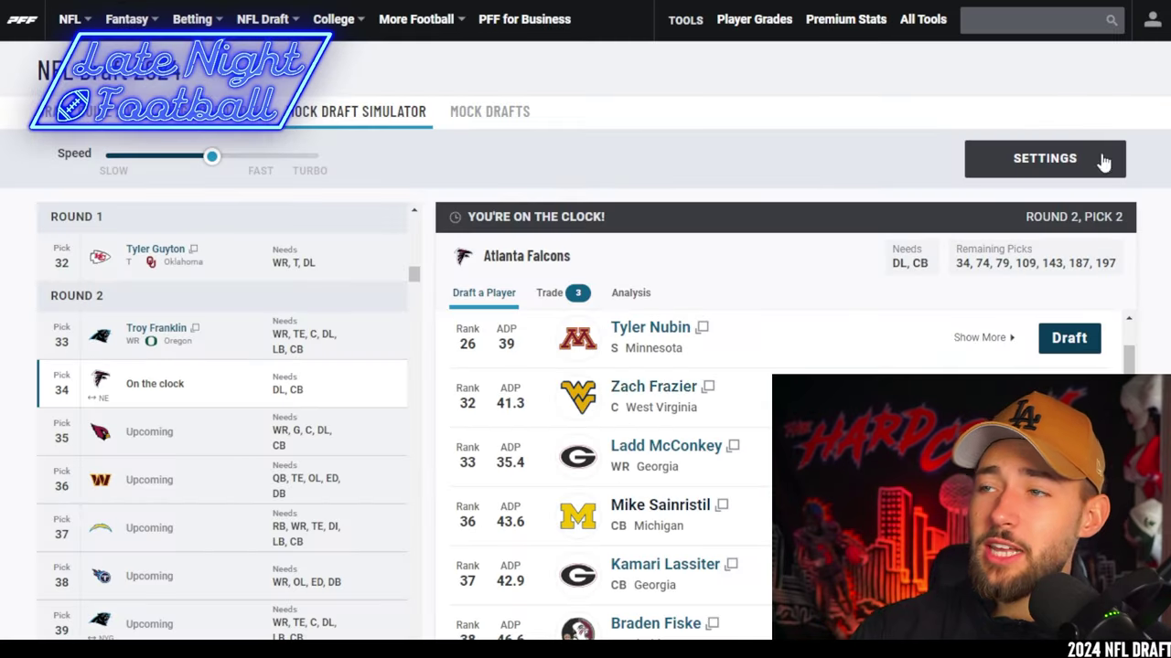
pyautogui.scroll(-1, 784, 457)
pyautogui.click(1069, 429)
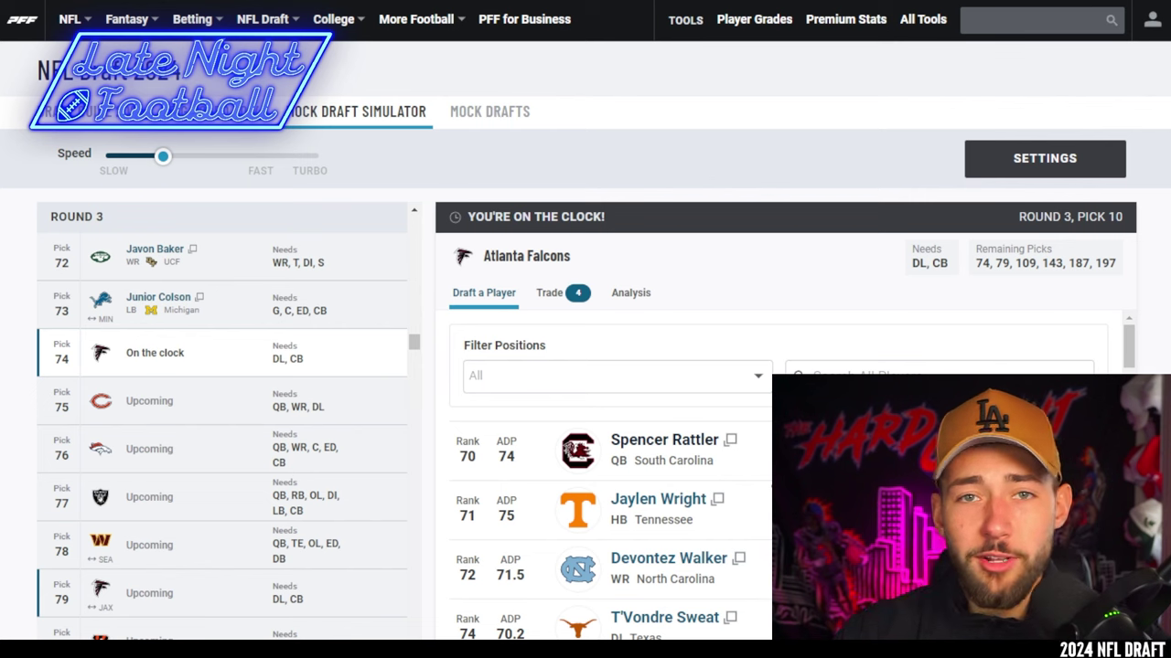
# Examine Texas defensive lineman T'Vondre Sweat's stats, first look and analysis as a candidate for pick 74
pyautogui.scroll(-1, 608, 457)
pyautogui.scroll(-1, 745, 462)
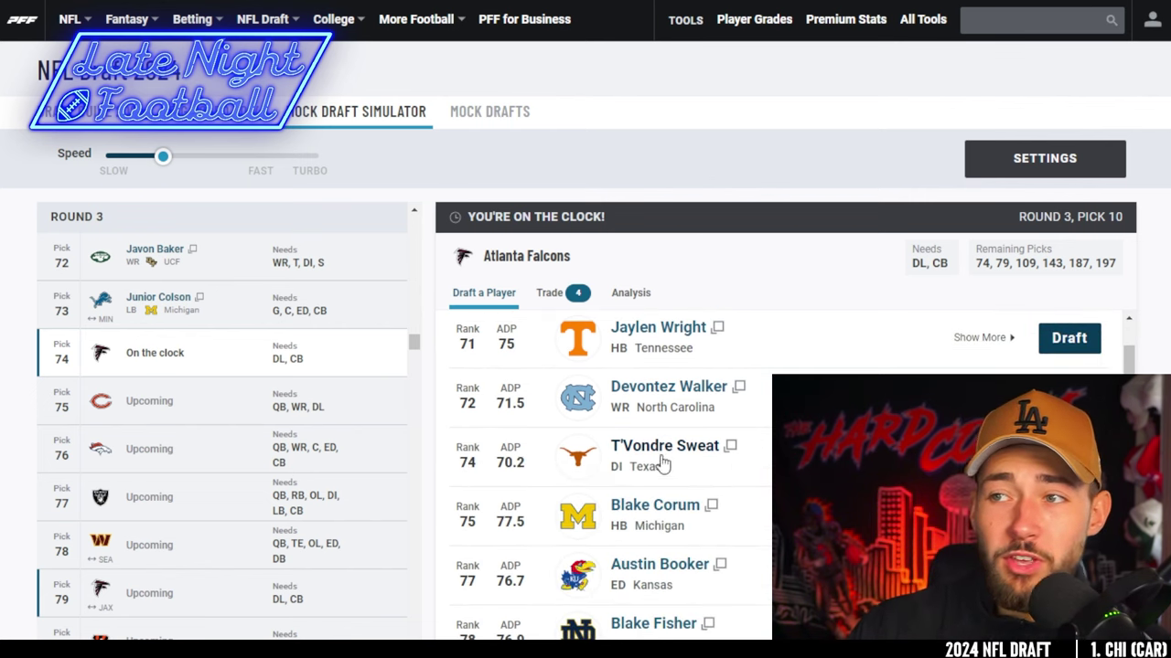
pyautogui.click(731, 448)
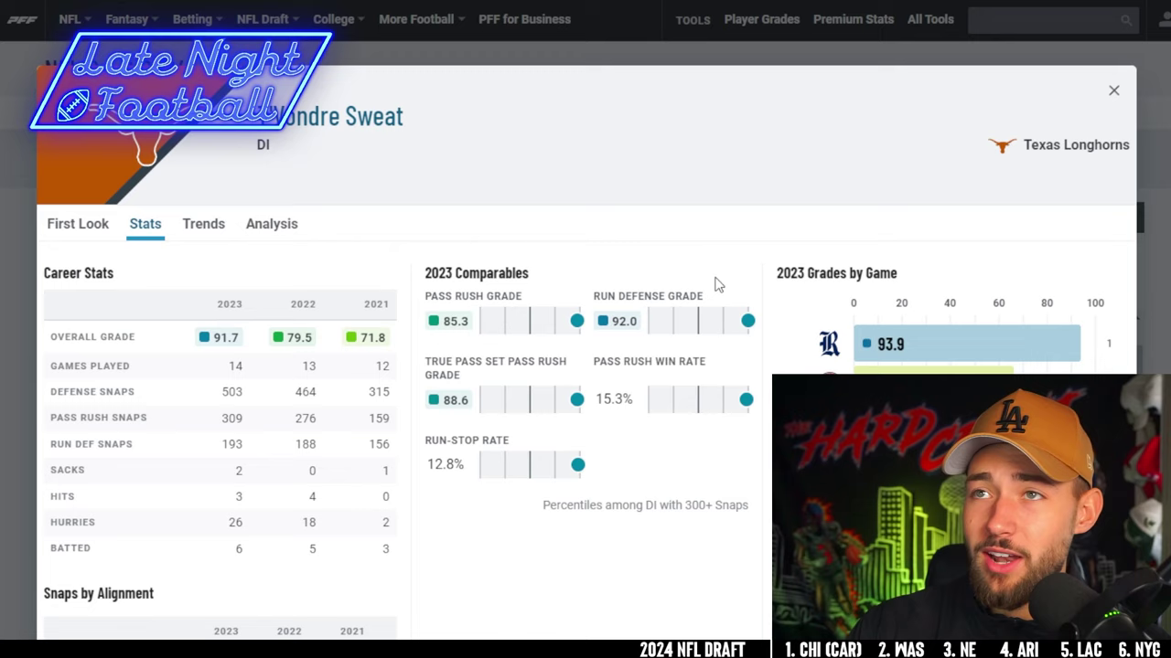
pyautogui.click(60, 240)
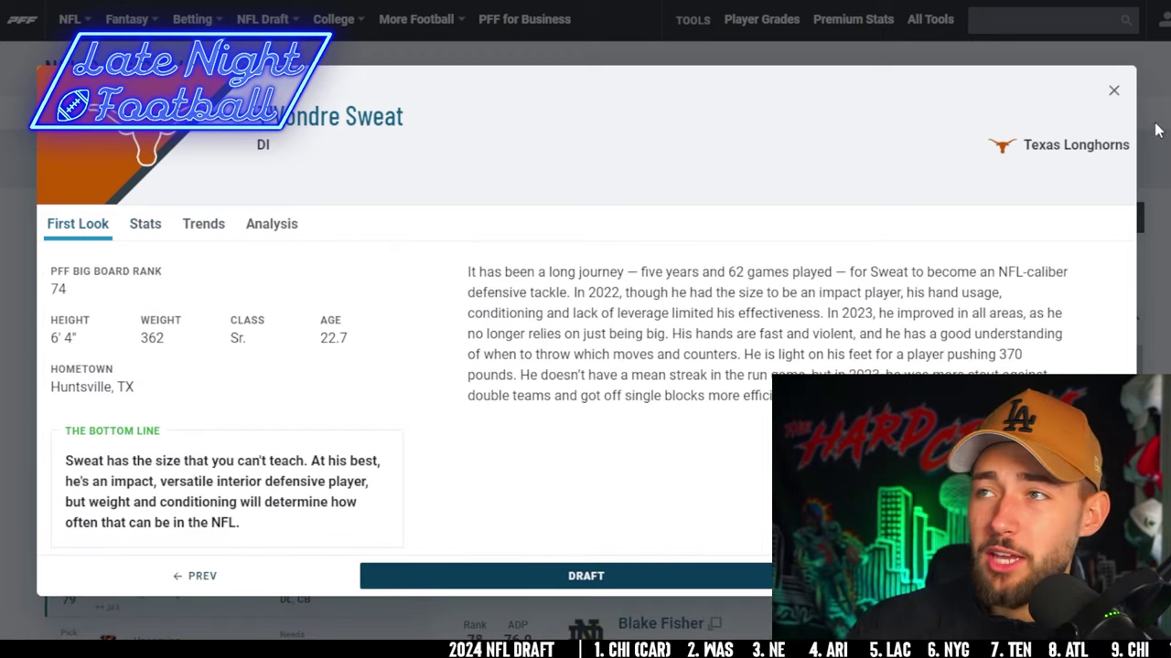
pyautogui.click(1114, 93)
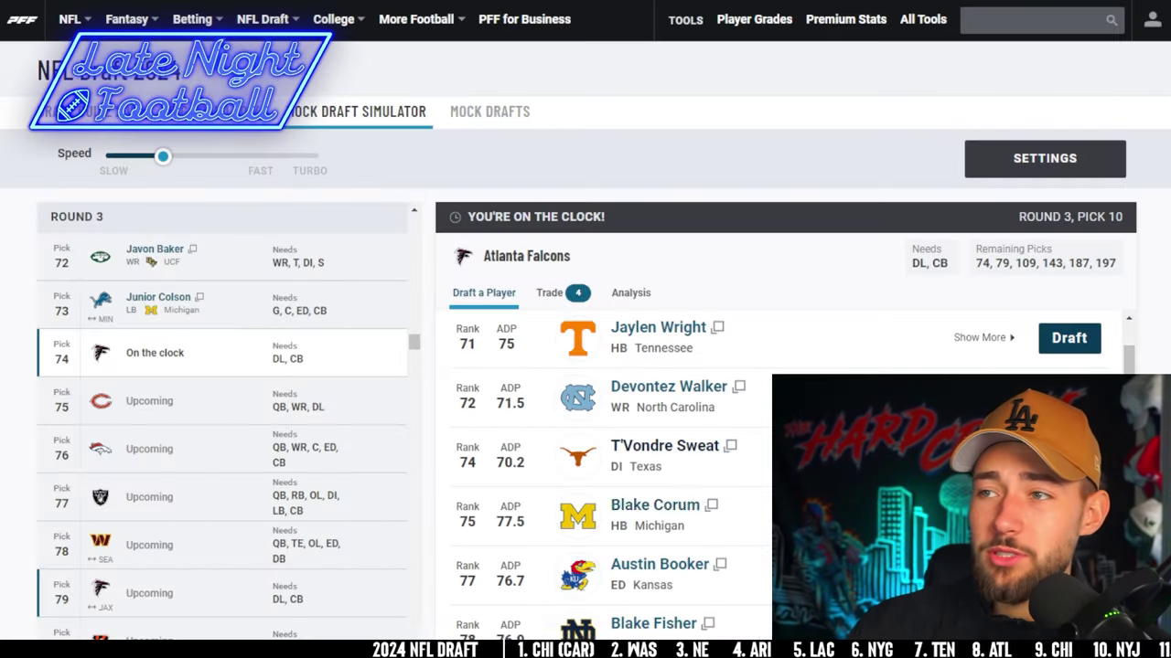
pyautogui.click(732, 447)
pyautogui.click(286, 236)
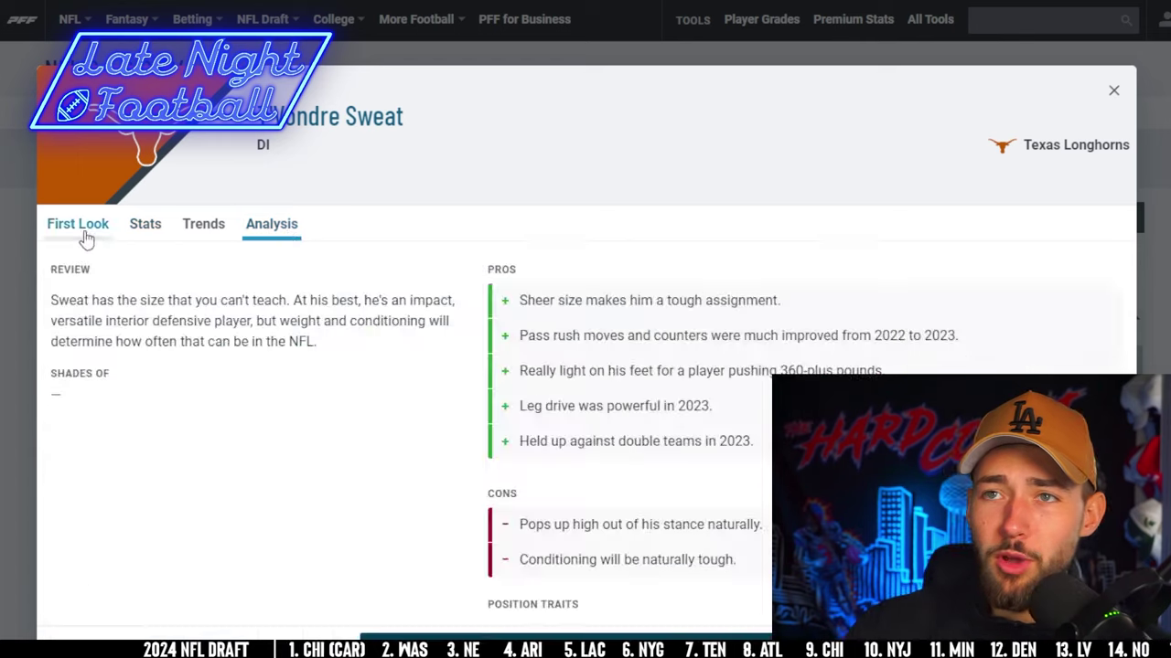
pyautogui.click(86, 240)
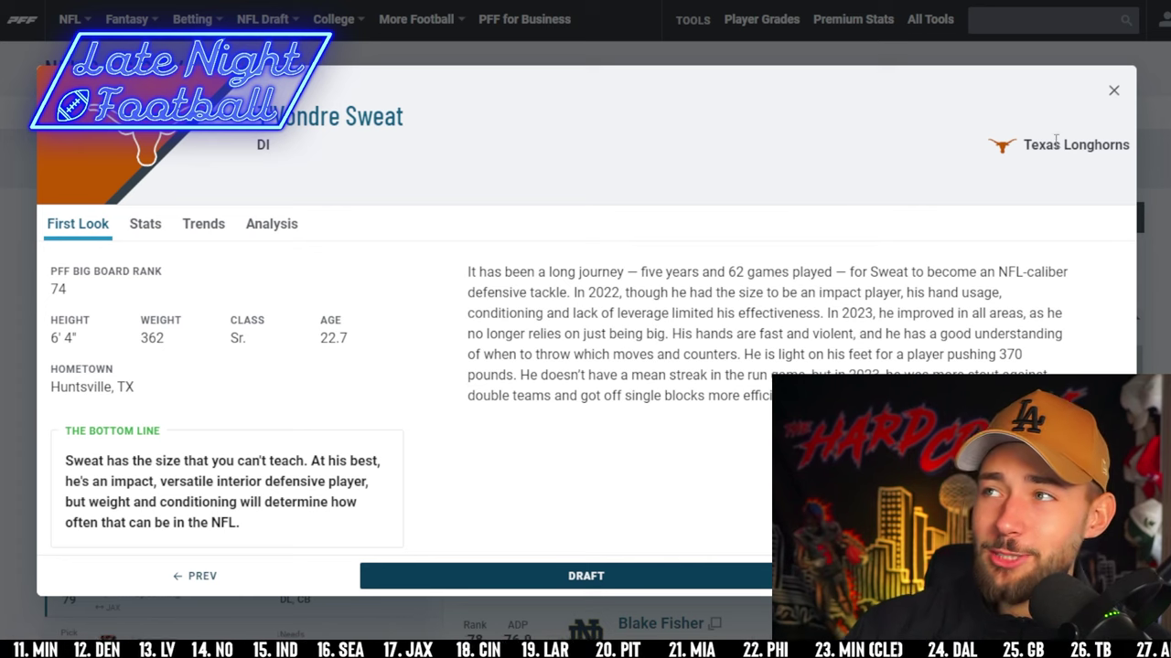
pyautogui.click(1113, 89)
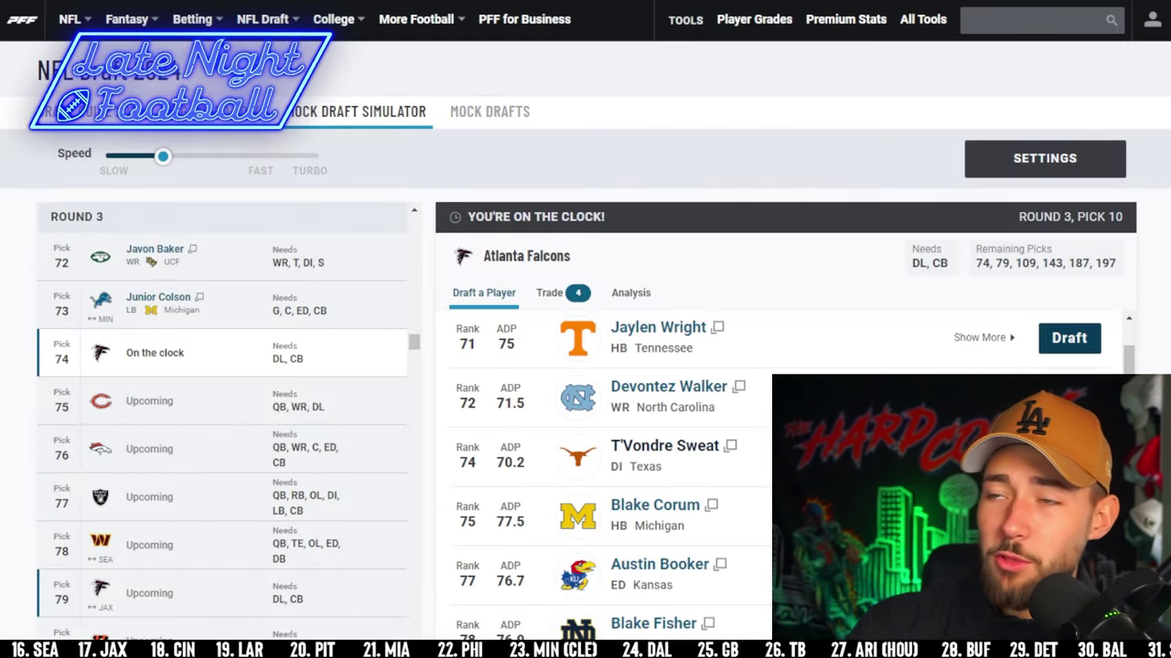
# Look through the available players and filter them to cornerbacks (CB) to compare the options for pick 74
pyautogui.scroll(-3, 604, 476)
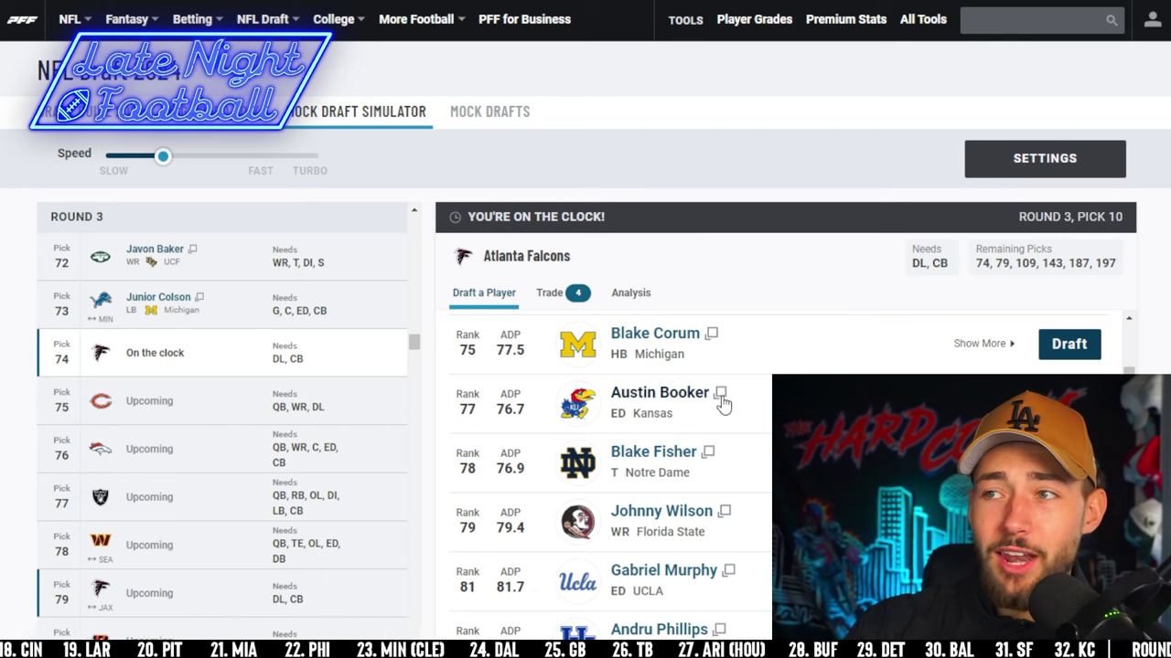
pyautogui.scroll(-1, 604, 476)
pyautogui.scroll(-5, 603, 475)
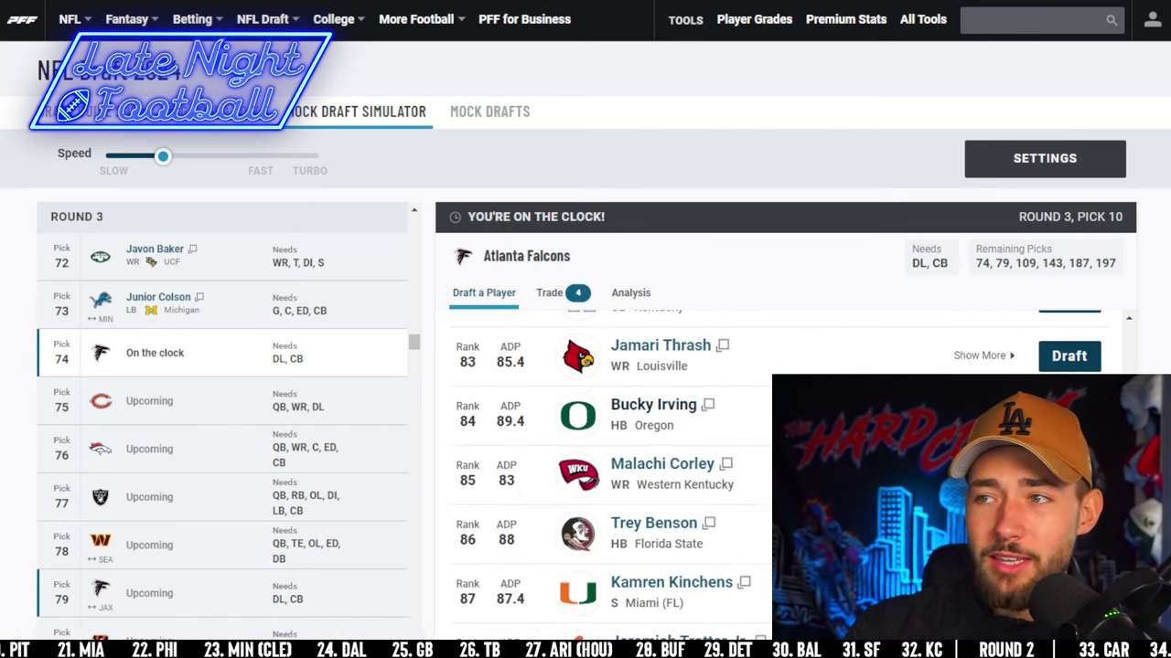
pyautogui.scroll(8, 603, 476)
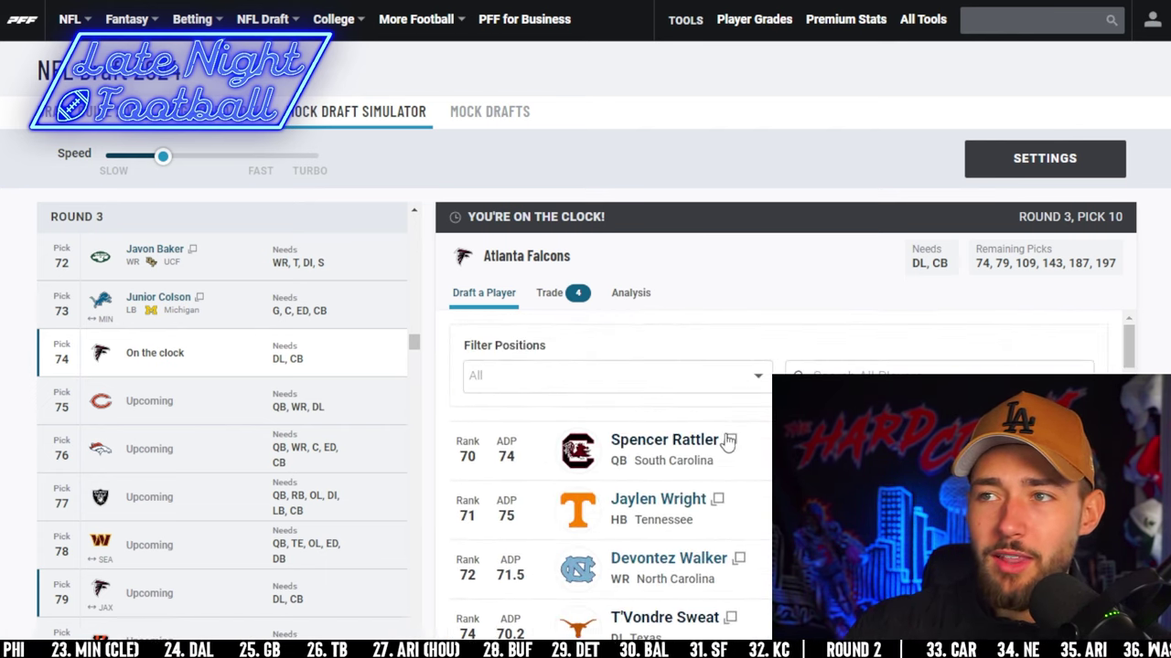
pyautogui.click(658, 377)
pyautogui.click(547, 623)
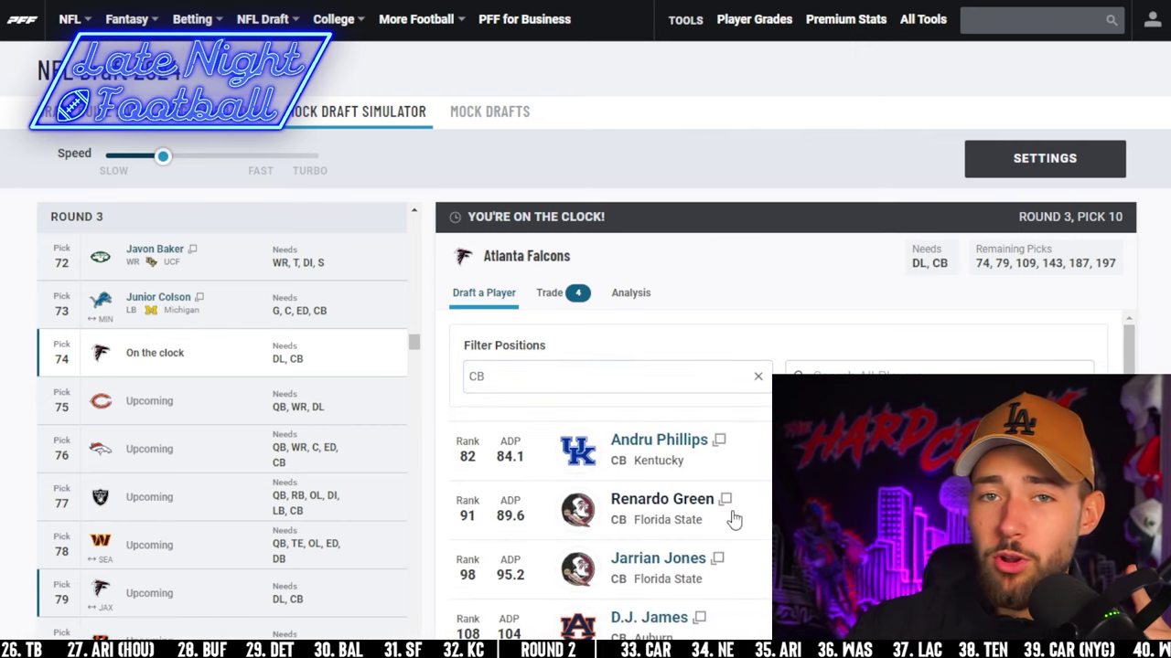
# Clear the position filter and draft Texas defensive lineman T'Vondre Sweat with pick 74
pyautogui.click(758, 377)
pyautogui.scroll(-3, 762, 407)
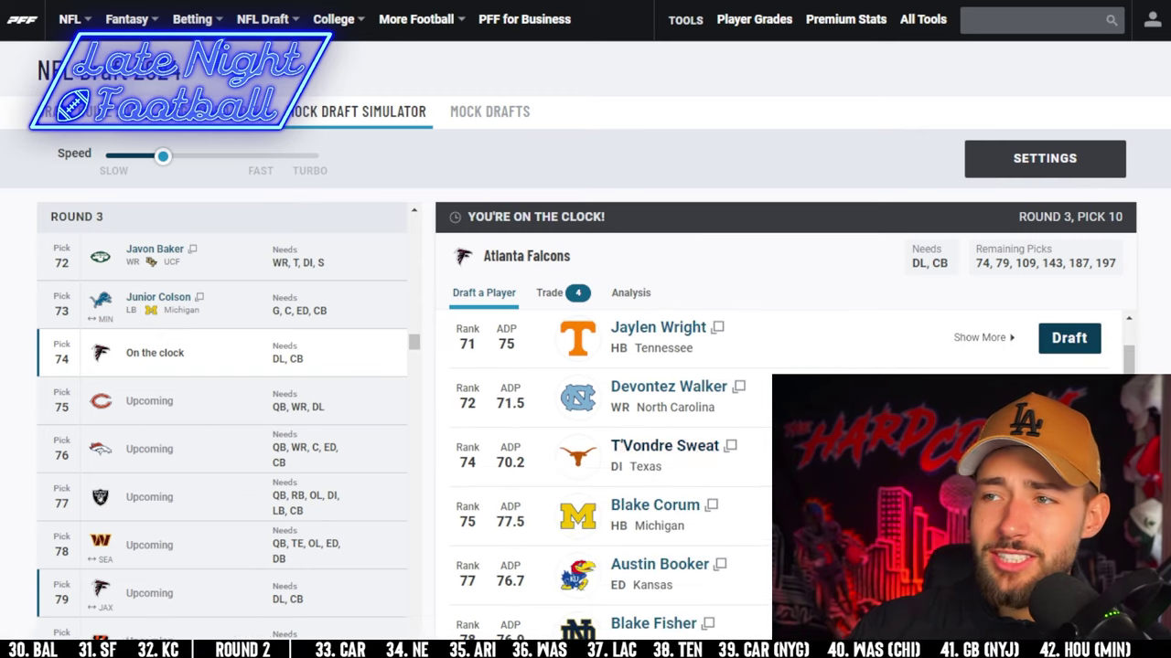
pyautogui.click(762, 407)
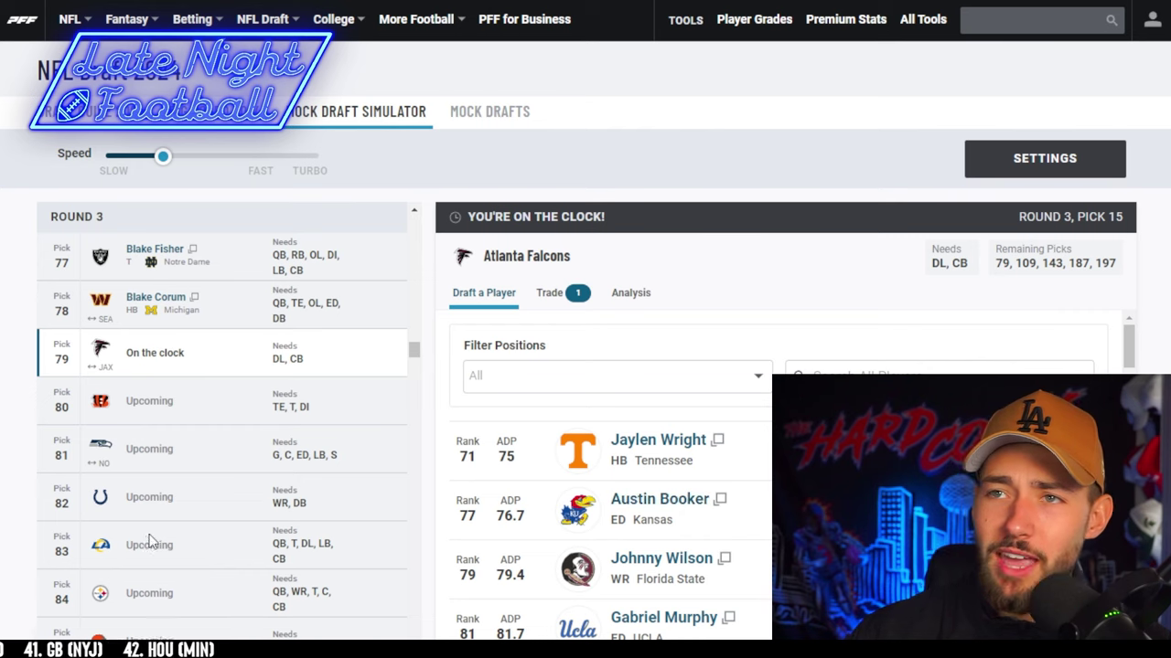
# Review the selections made between picks 74 and 79, and check the available interior offensive linemen (IOL)
pyautogui.scroll(3, 174, 530)
pyautogui.scroll(-1, 209, 518)
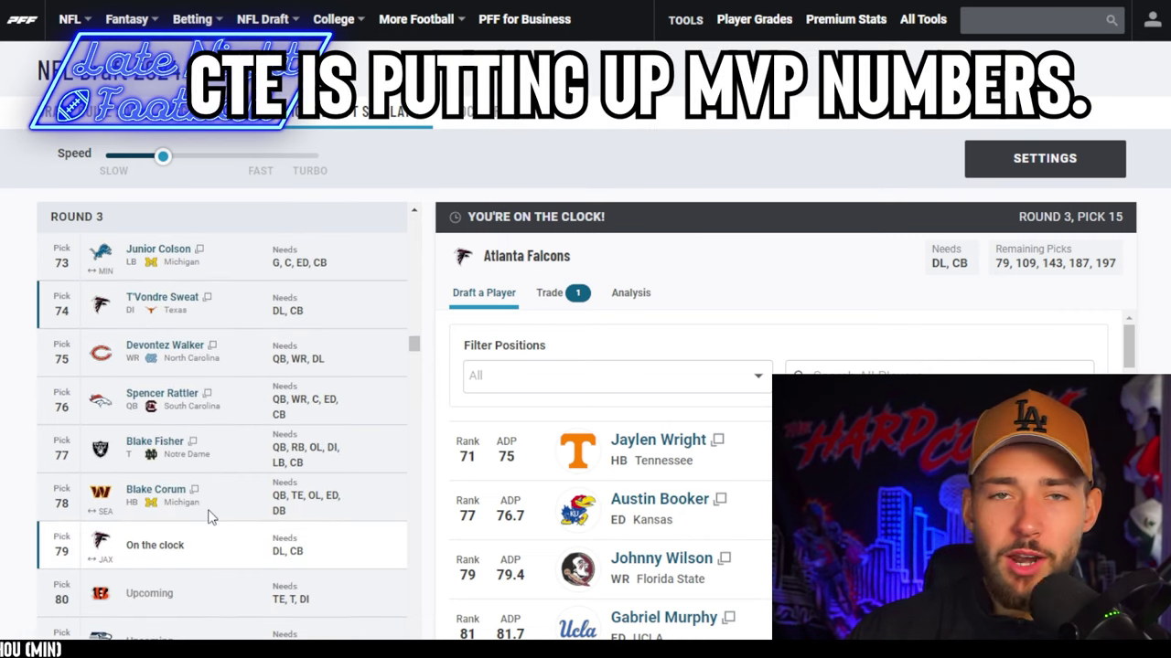
pyautogui.click(722, 384)
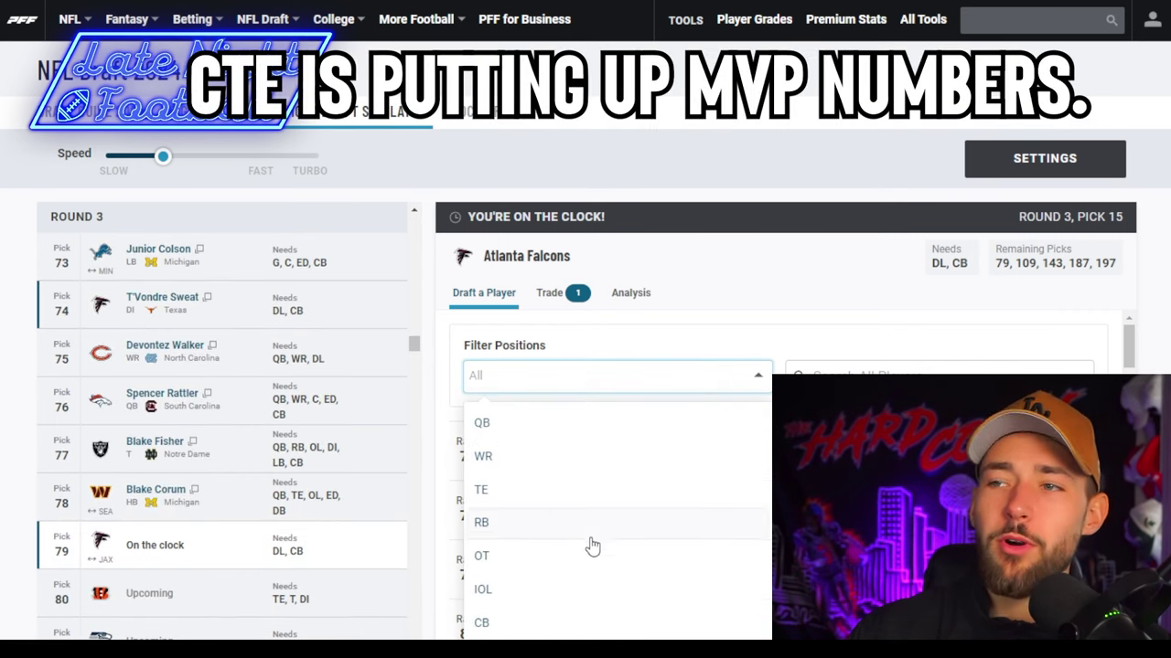
pyautogui.click(595, 590)
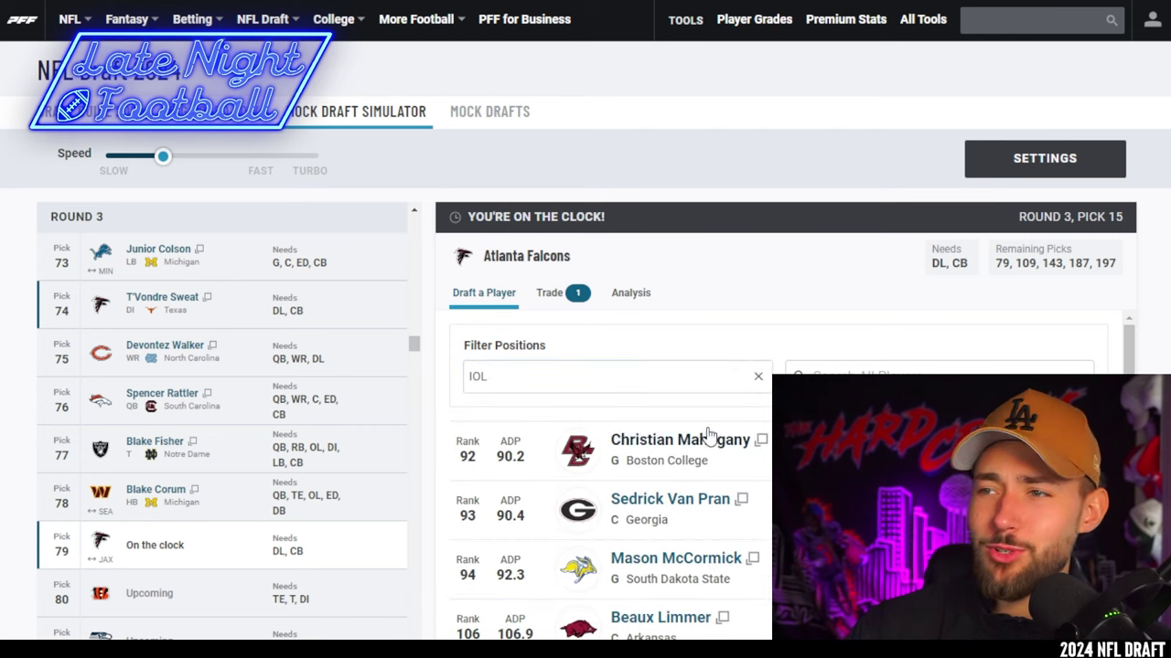
pyautogui.click(757, 379)
# Filter the available players to CB and examine Florida State cornerback Renardo Green's first look, stats and analysis
pyautogui.click(694, 383)
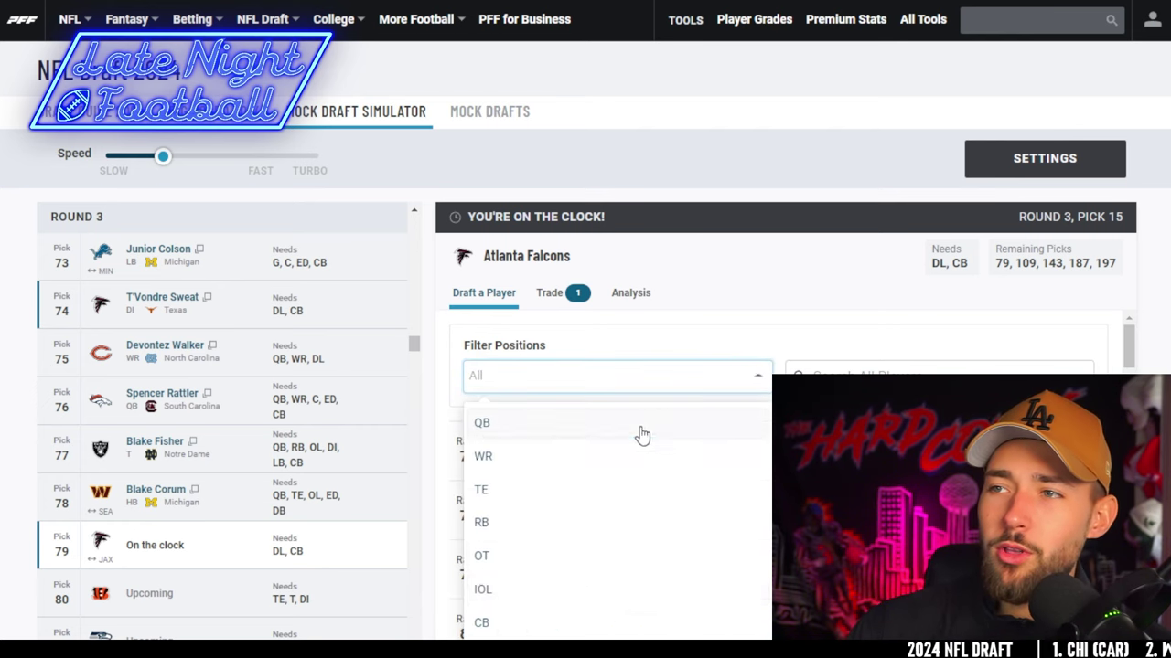
pyautogui.click(578, 621)
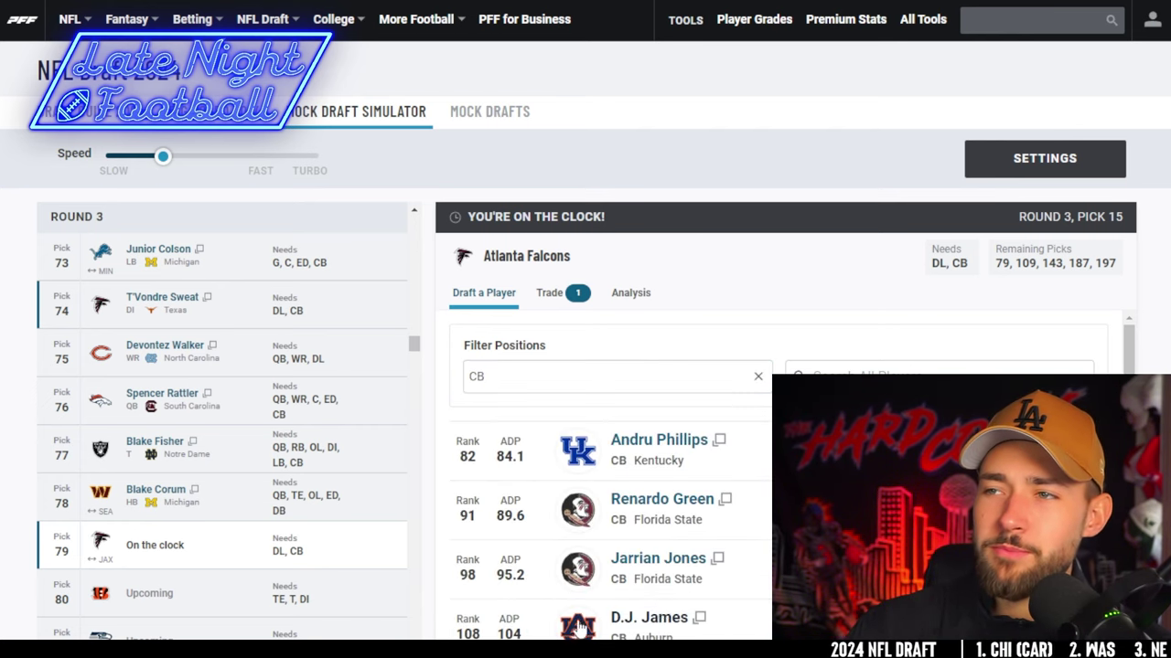
pyautogui.click(724, 500)
pyautogui.click(91, 230)
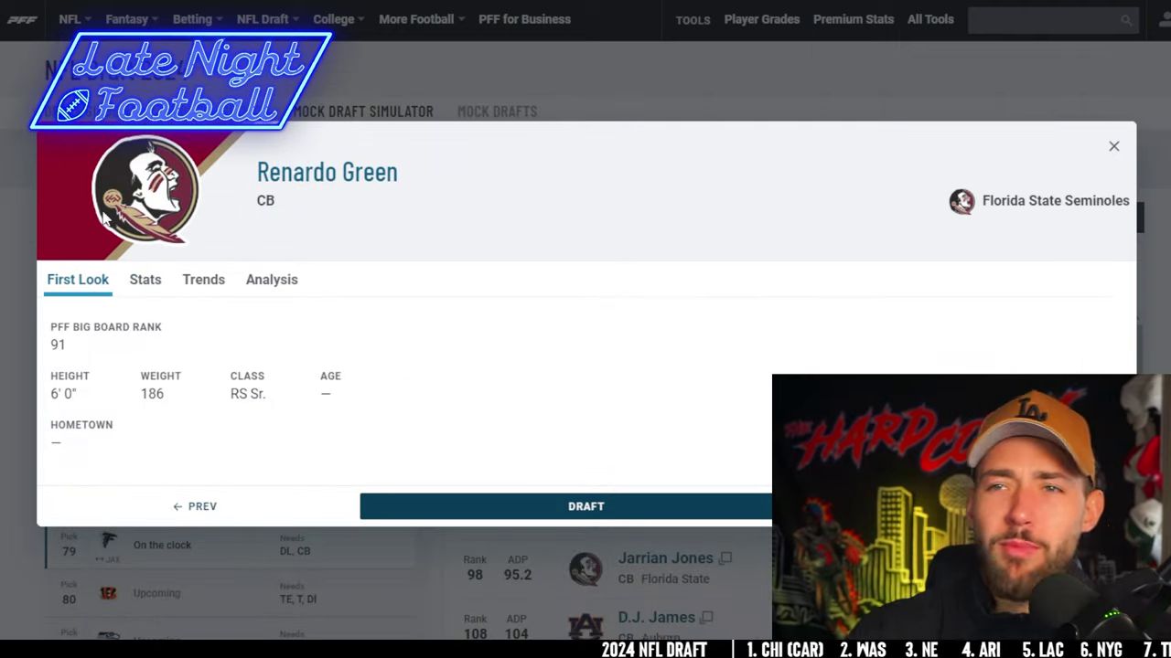
pyautogui.click(162, 281)
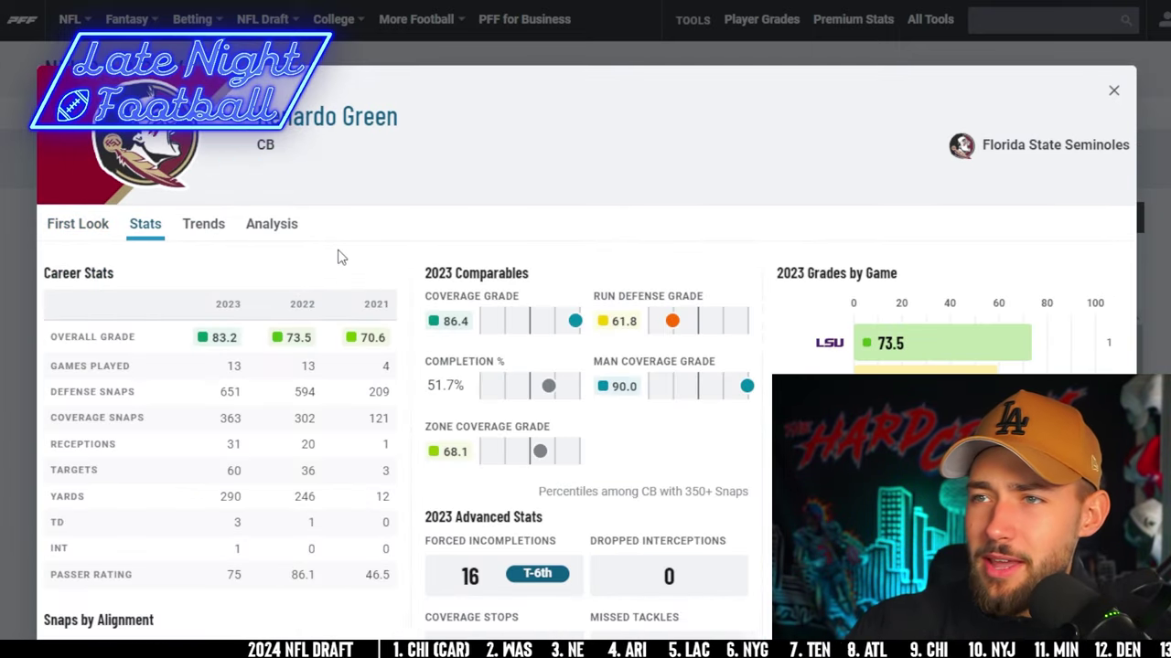
pyautogui.click(271, 227)
pyautogui.click(144, 231)
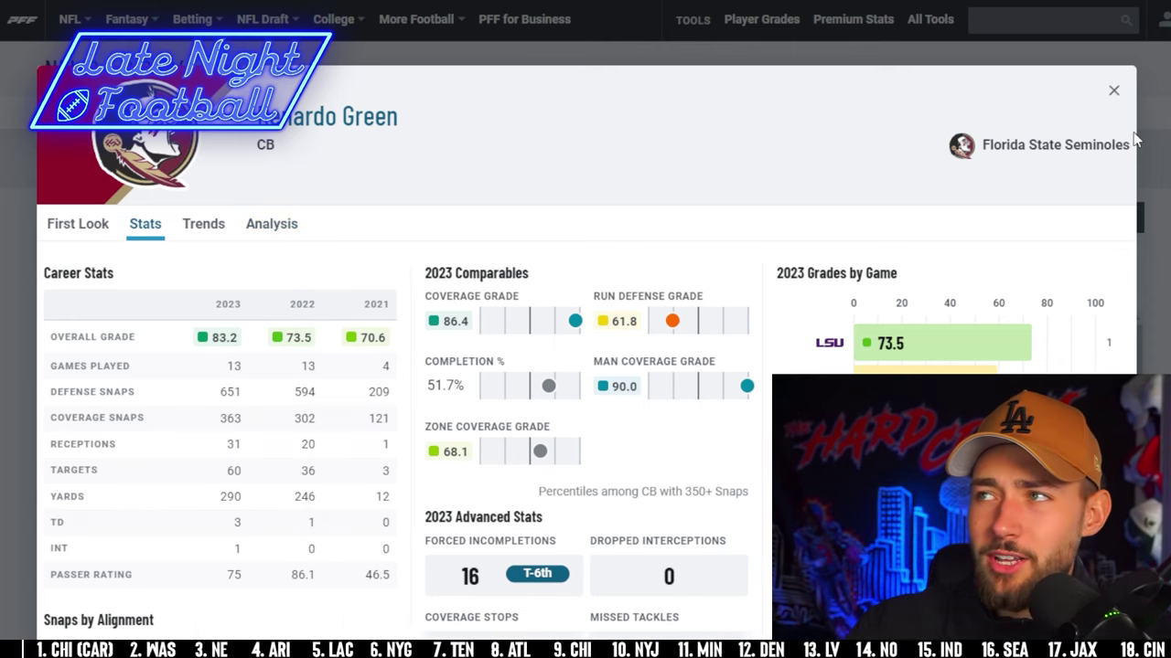
pyautogui.click(1115, 92)
# Recheck the unfiltered player list, filter it to CB again, and draft Florida State cornerback Renardo Green with pick 79
pyautogui.scroll(-1, 914, 384)
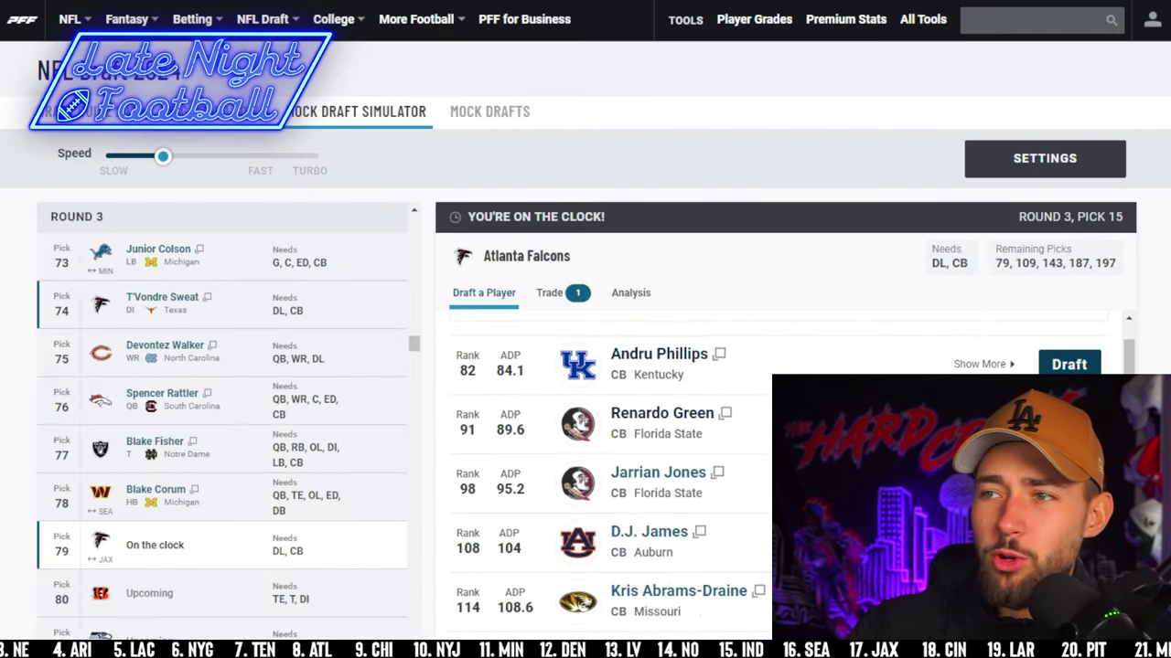
pyautogui.scroll(1, 727, 341)
pyautogui.click(759, 378)
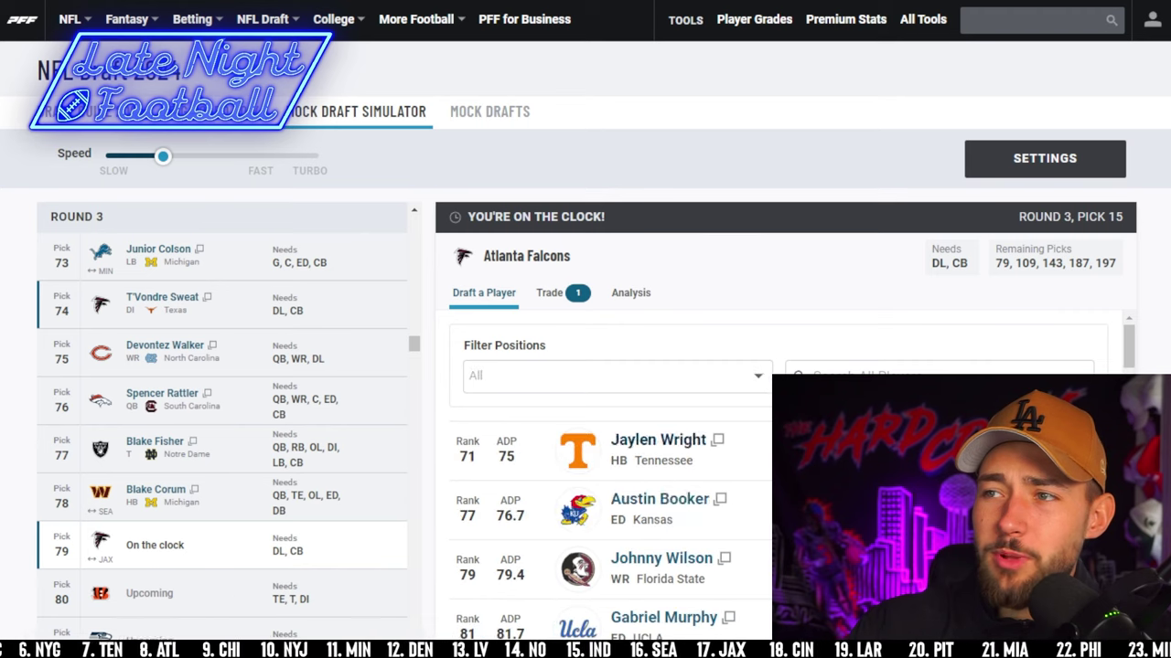
pyautogui.click(755, 391)
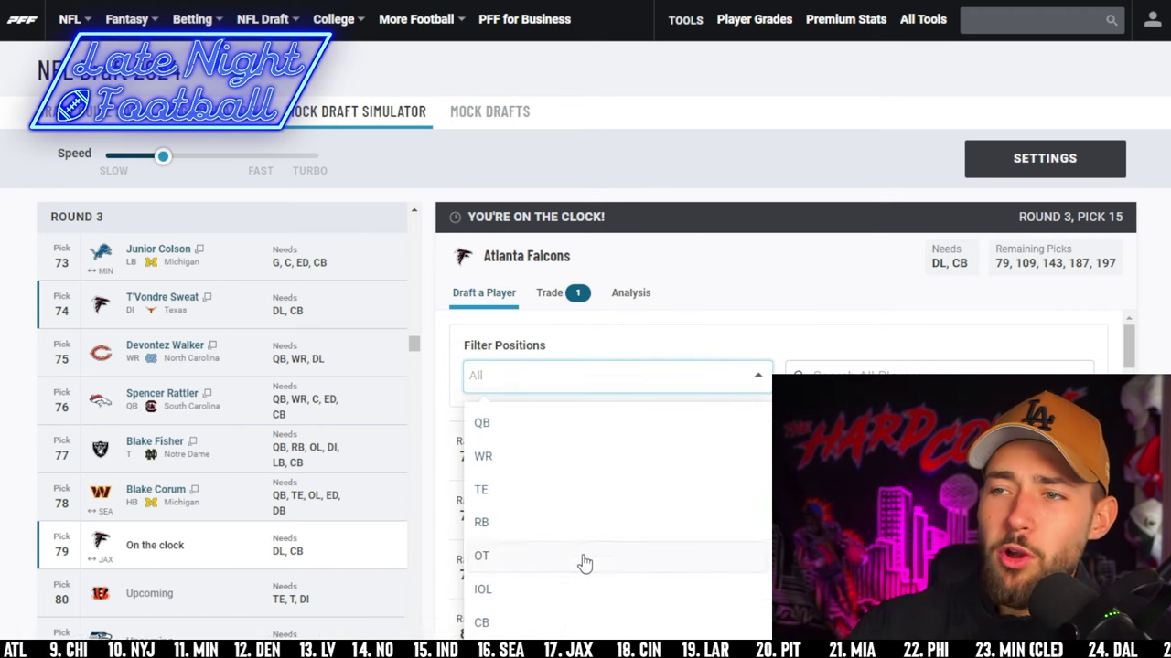
pyautogui.click(580, 622)
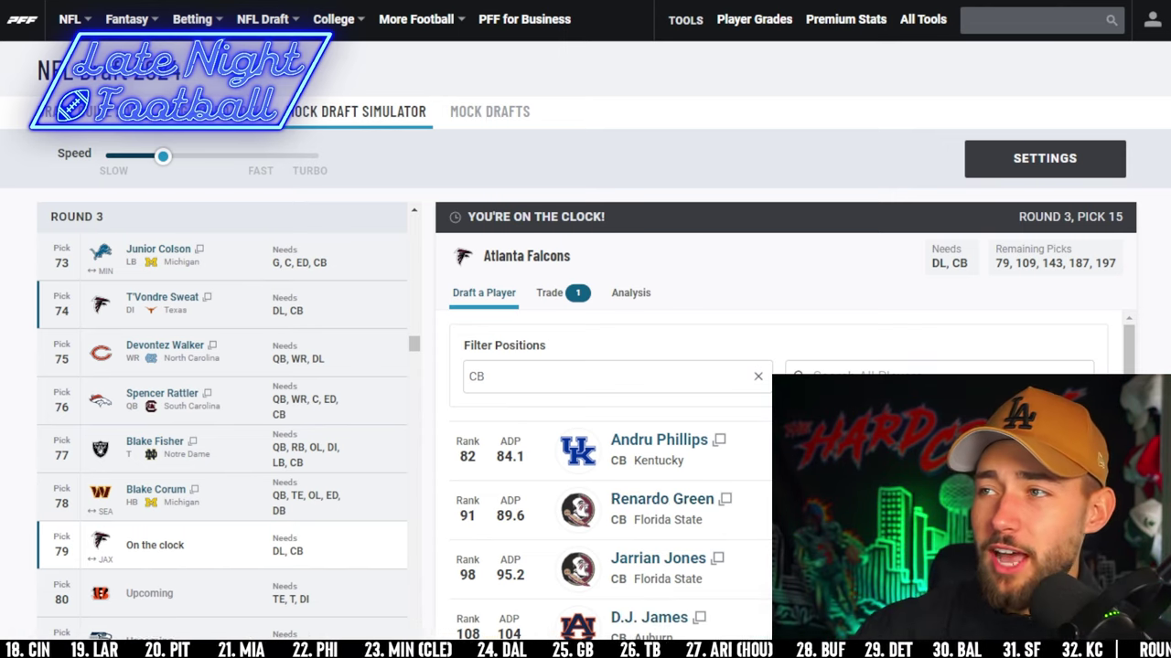
pyautogui.click(614, 512)
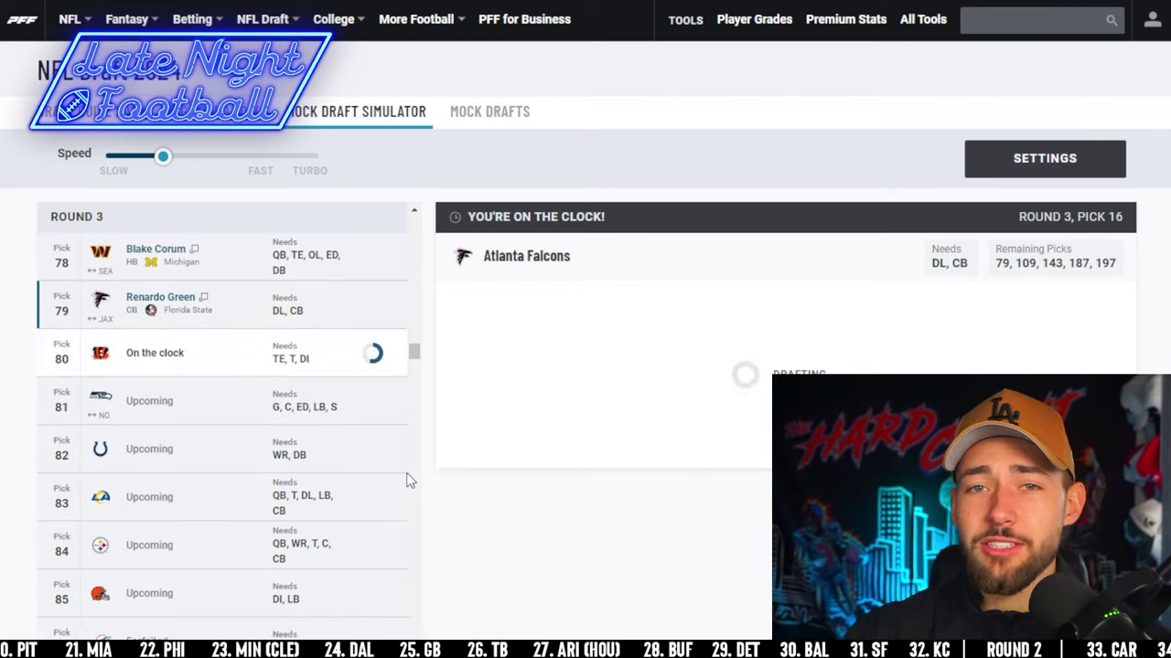